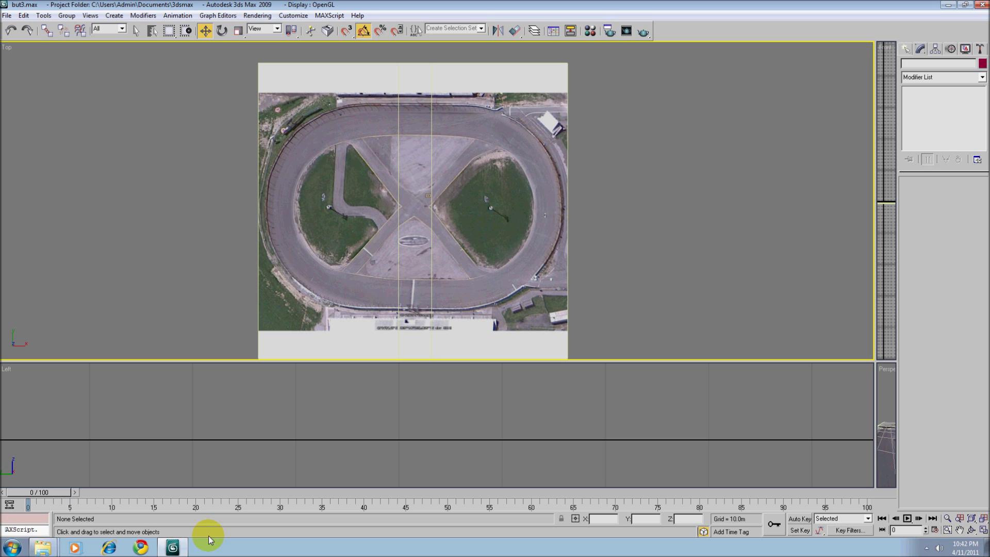
Create a Box over the top straight with Width 50 and Length 20.
left_click(906, 49)
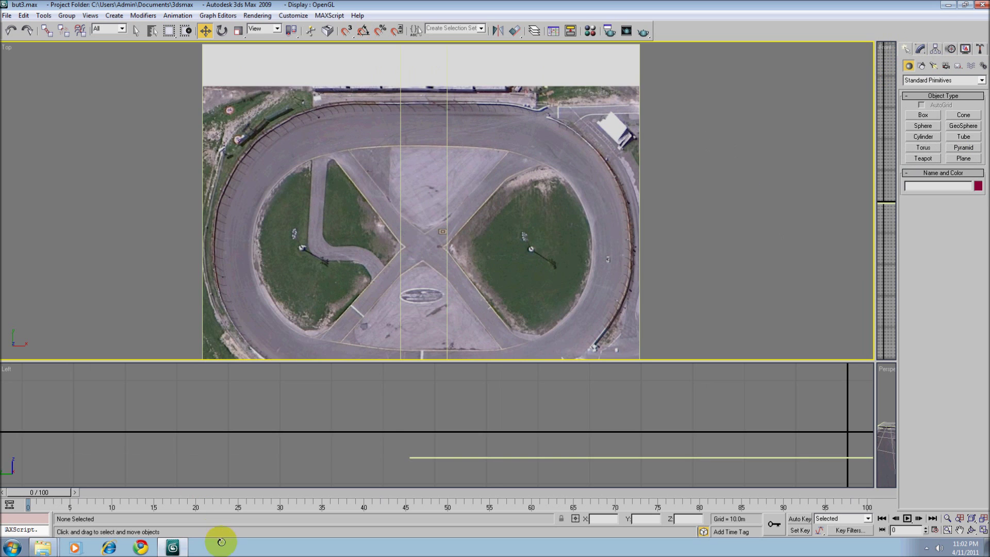
left_click(921, 114)
left_click_drag(474, 148, 365, 103)
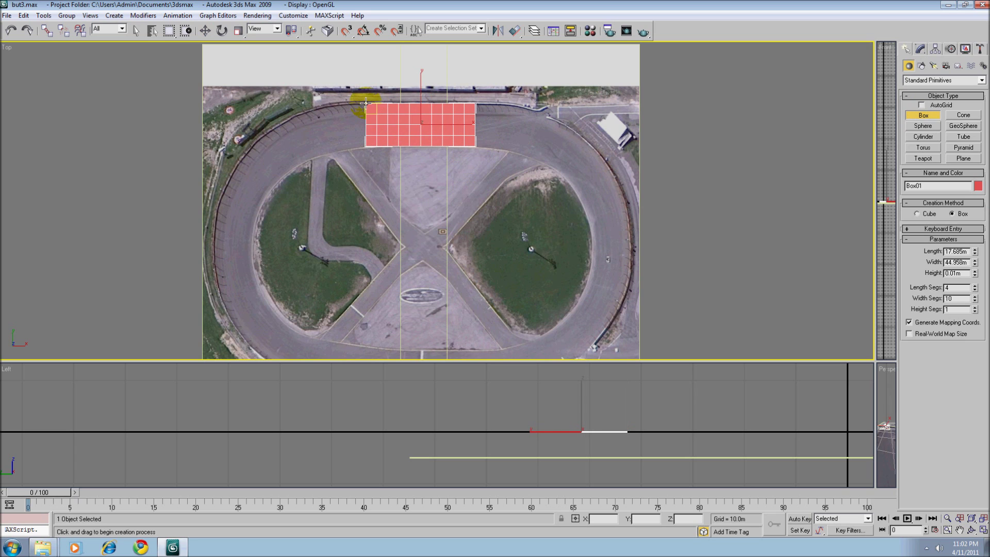
left_click(376, 82)
right_click(376, 82)
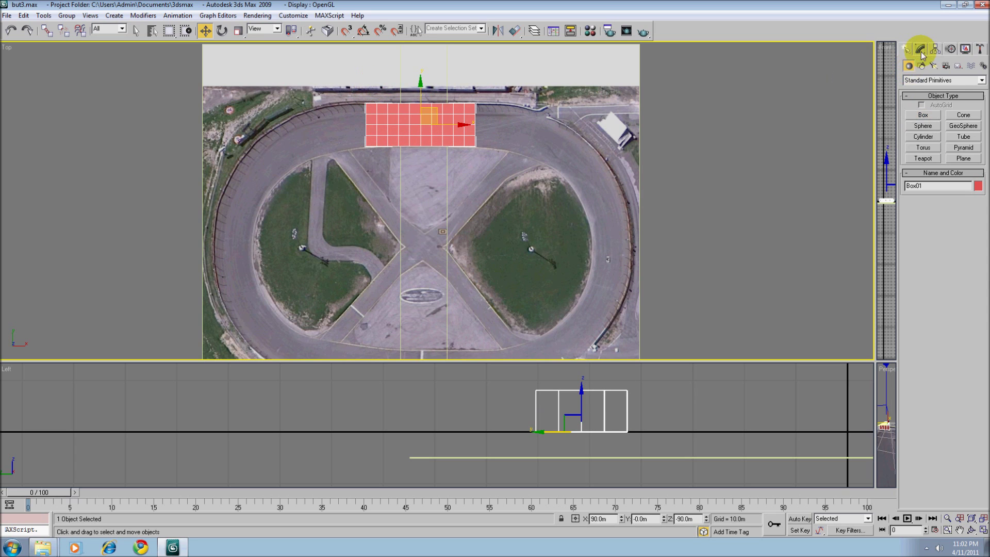
left_click(921, 48)
double_click(957, 207)
type("50")
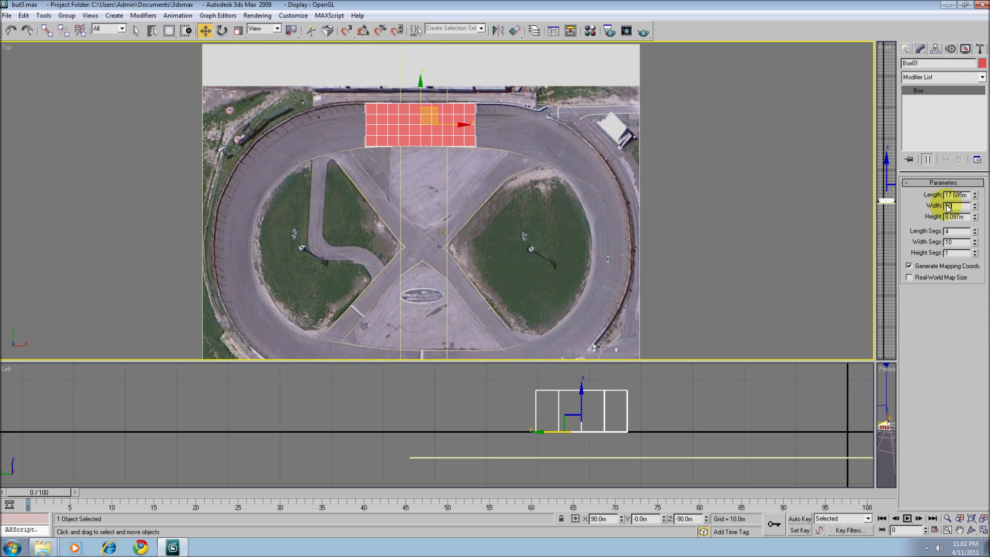
double_click(956, 195)
type("20")
key("Return")
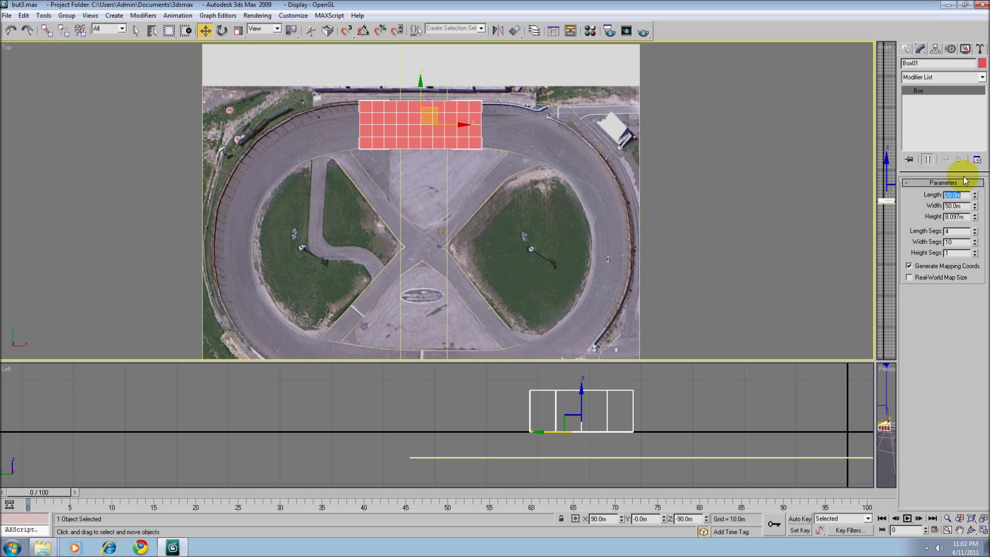
Convert the box to Editable Poly and delete its side and bottom polygons.
middle_click_drag(529, 198, 496, 222)
right_click(362, 147)
mouse_move(384, 243)
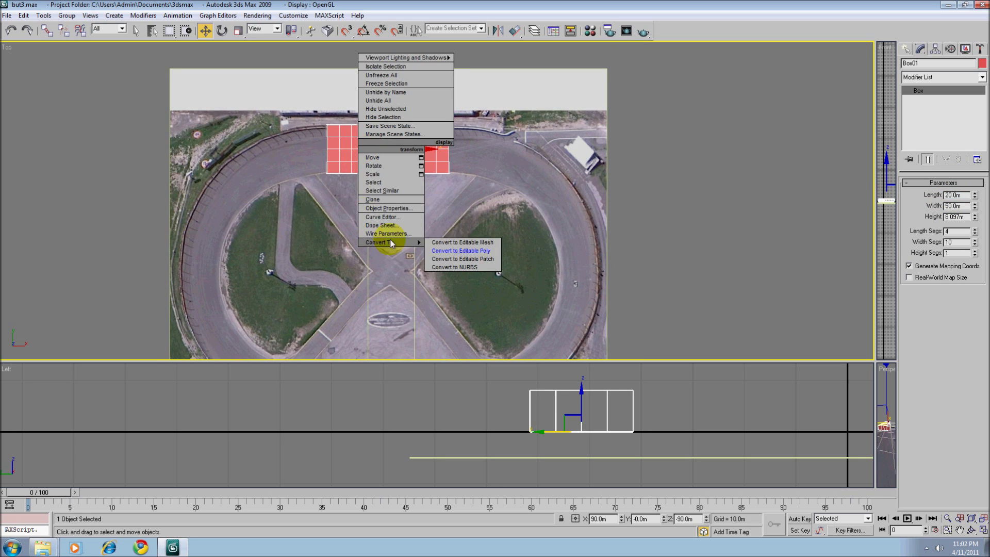
left_click(448, 248)
left_click(954, 195)
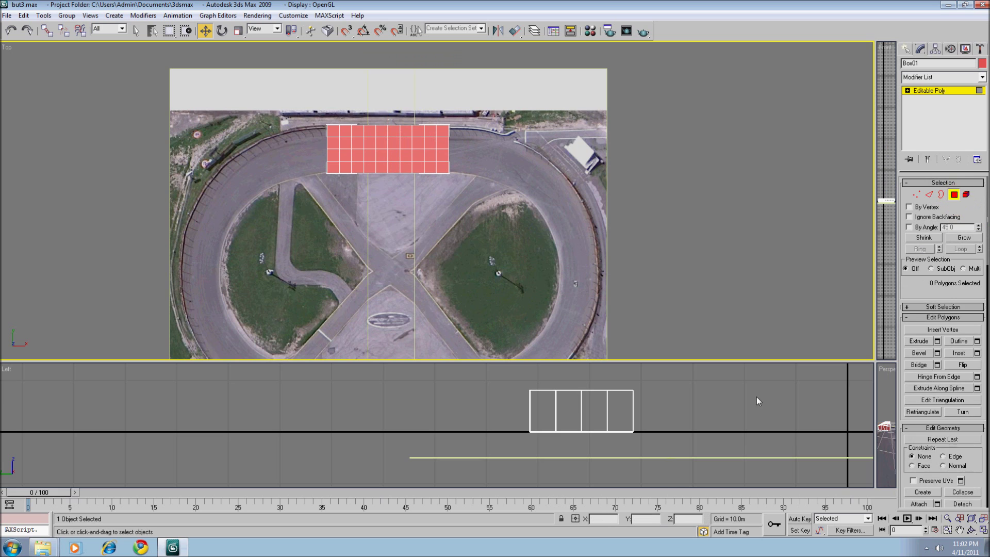
left_click_drag(670, 439, 493, 425)
key("Delete")
Give all 40 top faces the roada material with Material ID 7.
left_click_drag(540, 219, 291, 115)
key("m")
left_click(123, 229)
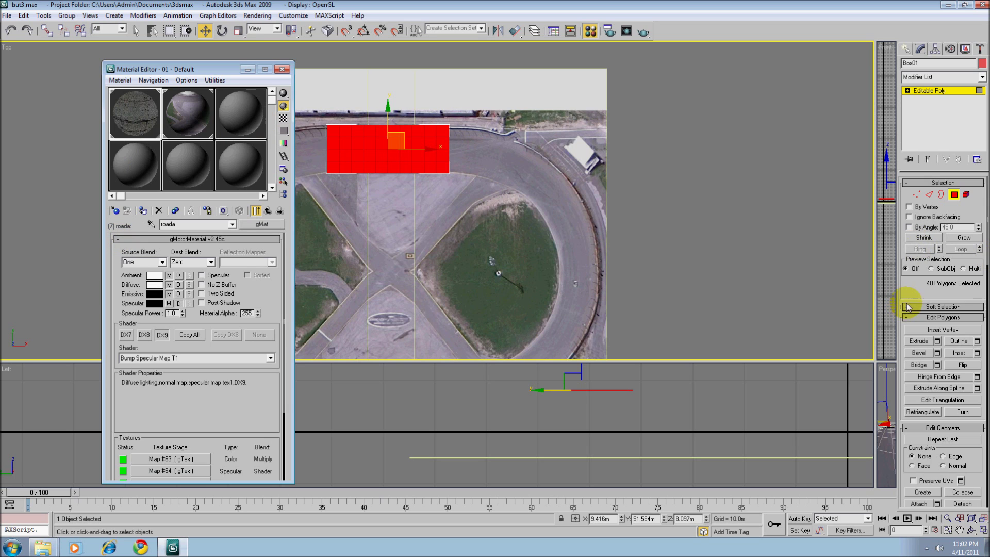
scroll(912, 319, "down", 5)
double_click(956, 447)
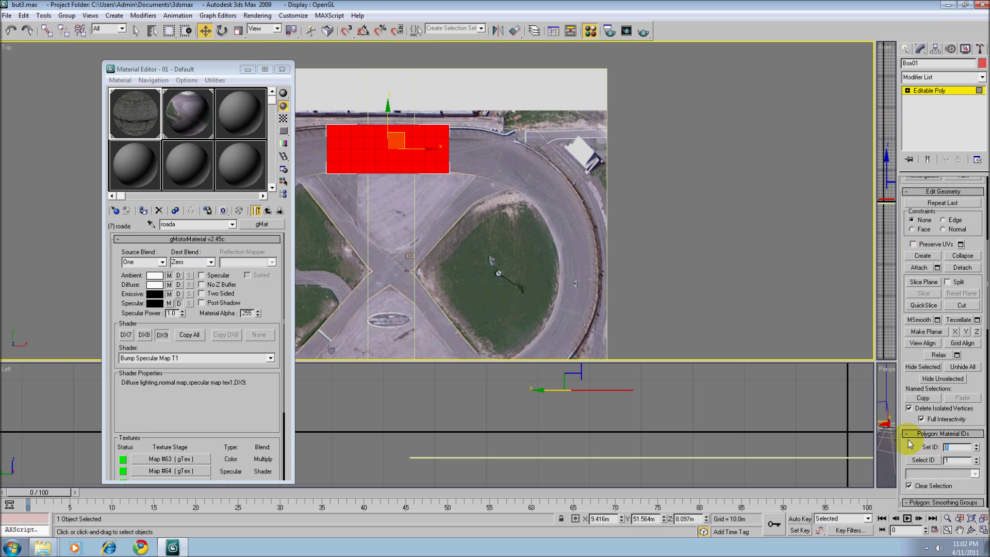
type("7")
key("Return")
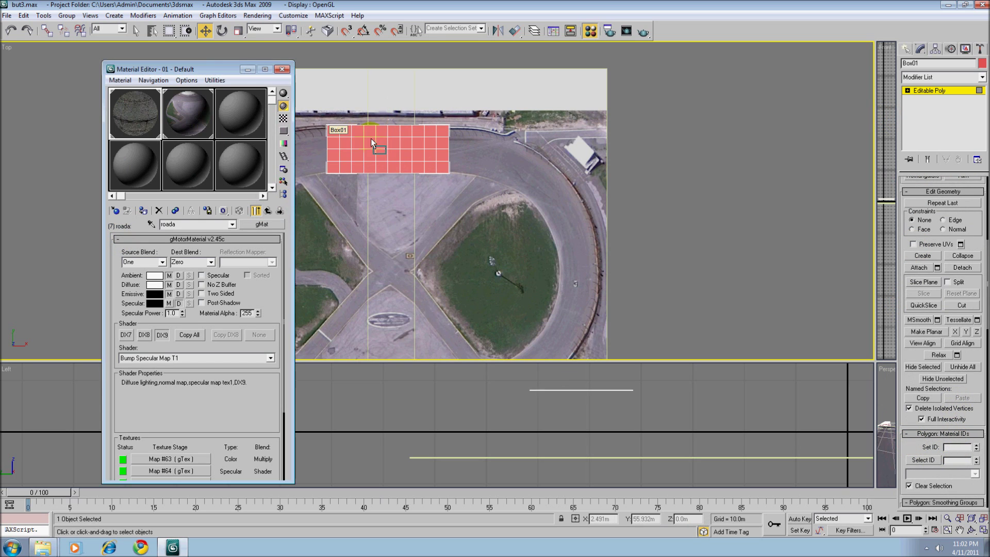
left_click(331, 180)
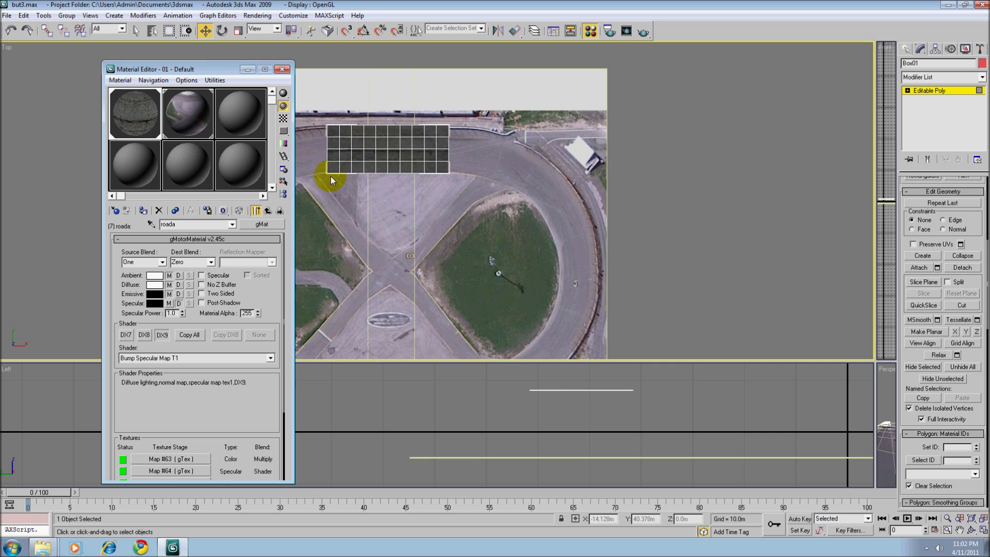
left_click(282, 69)
middle_click_drag(327, 195, 282, 200)
Center the road panel's pivot on the object using Affect Pivot Only.
left_click(364, 31)
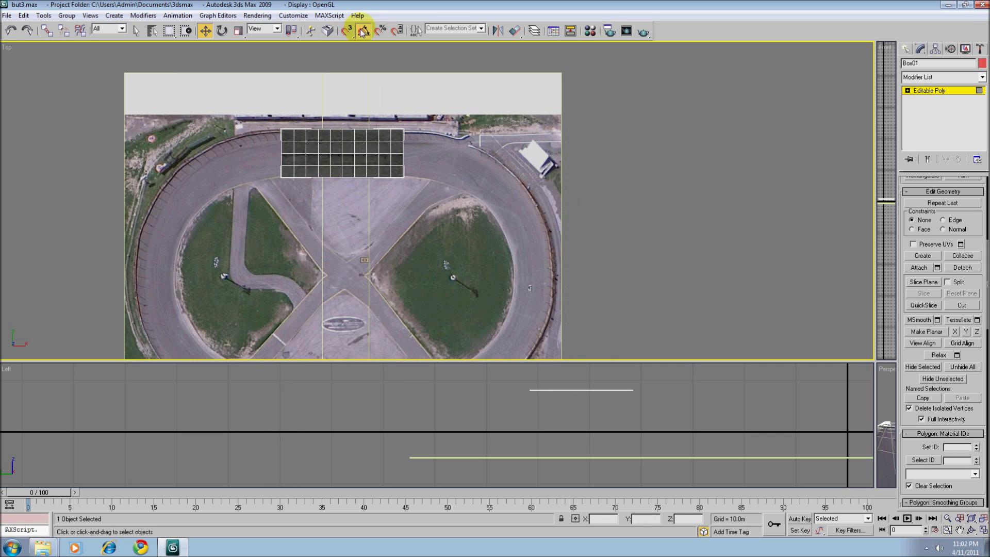
middle_click_drag(326, 157, 335, 166)
left_click(355, 166)
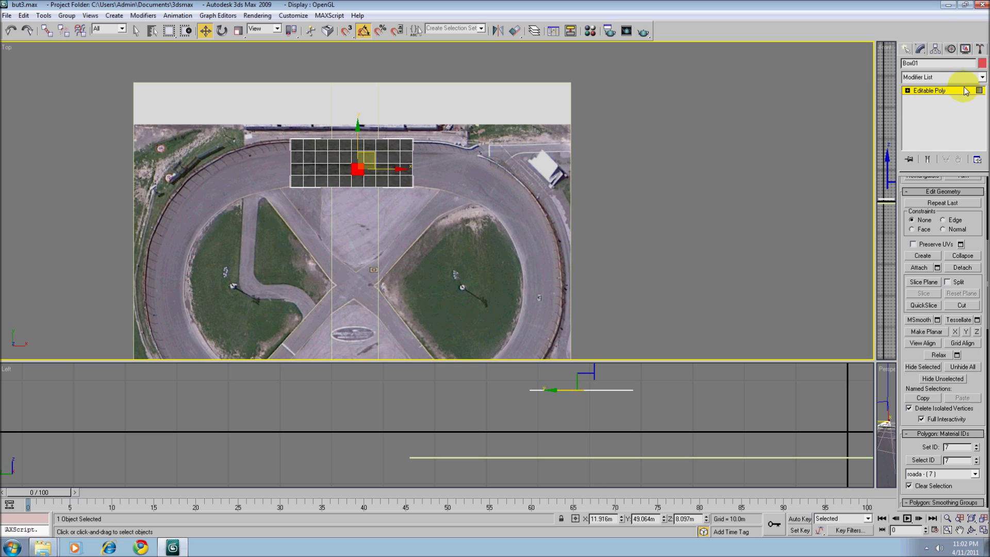
left_click(907, 90)
left_click(929, 90)
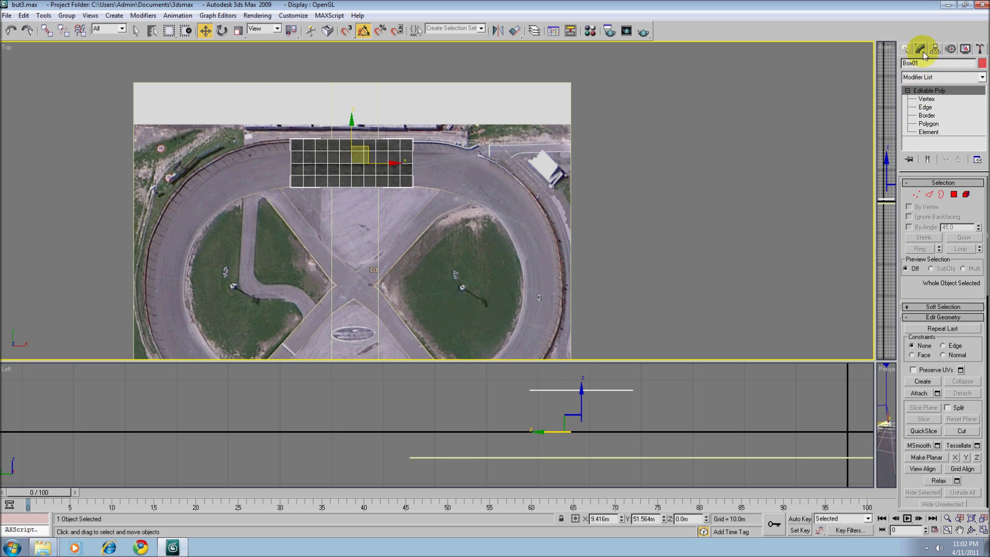
left_click(935, 48)
left_click(943, 114)
left_click(944, 167)
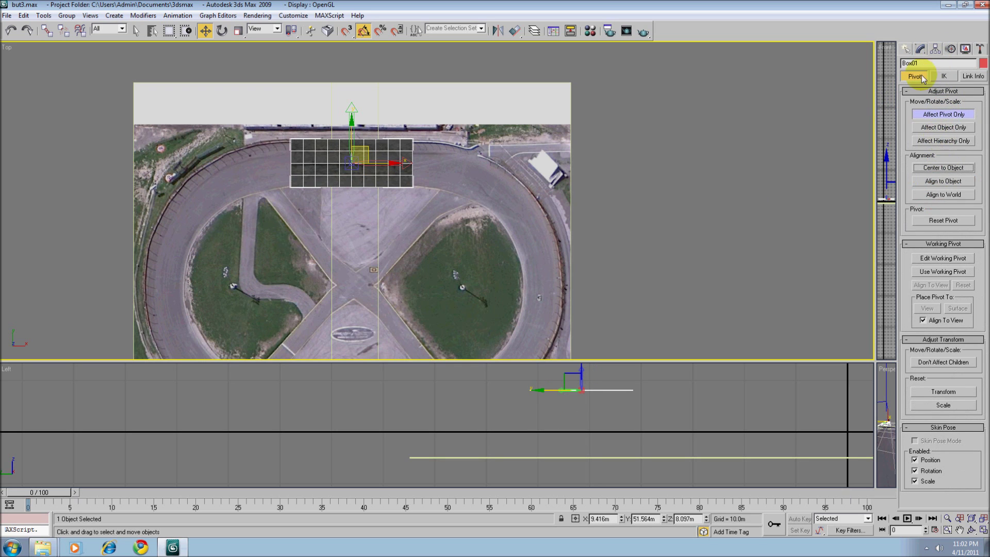
left_click(920, 49)
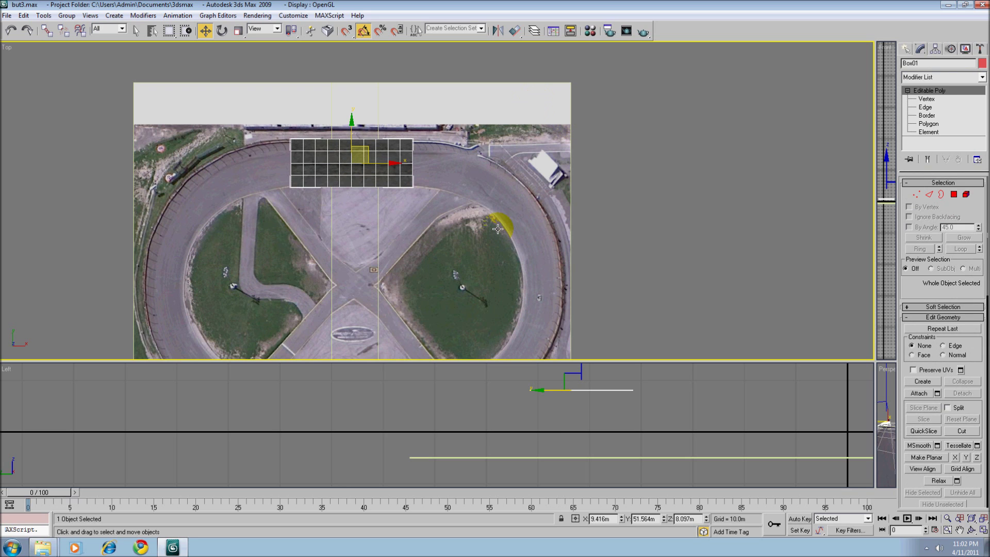
Rotate the road panel about 10 degrees in the side view to bank it.
left_click(222, 30)
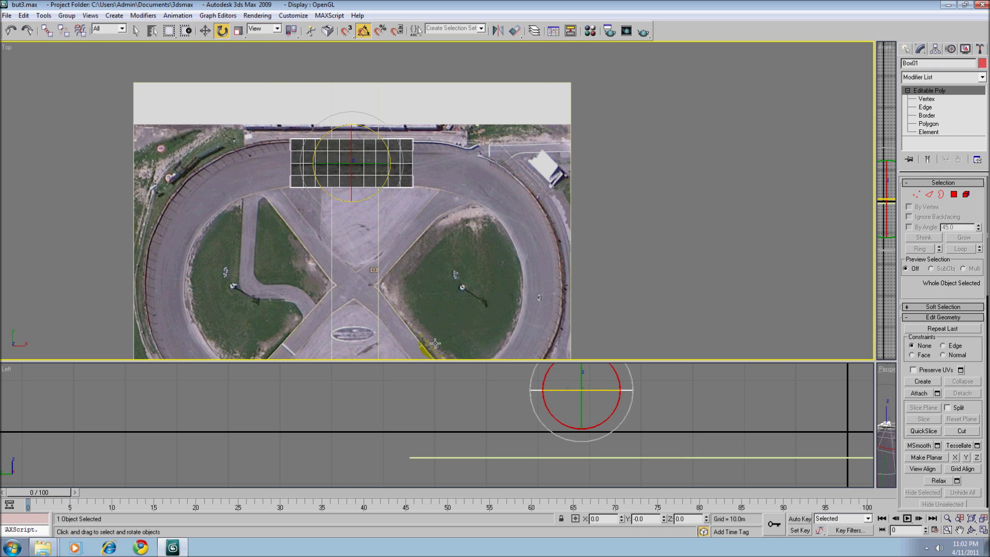
middle_click_drag(500, 390, 363, 407)
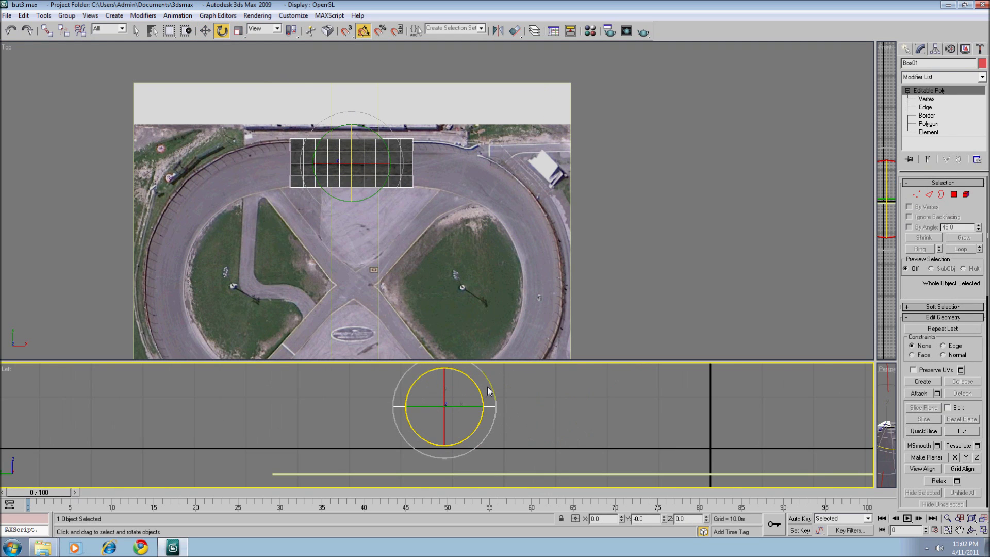
left_click_drag(491, 385, 494, 382)
left_click(204, 31)
middle_click_drag(411, 184, 416, 214)
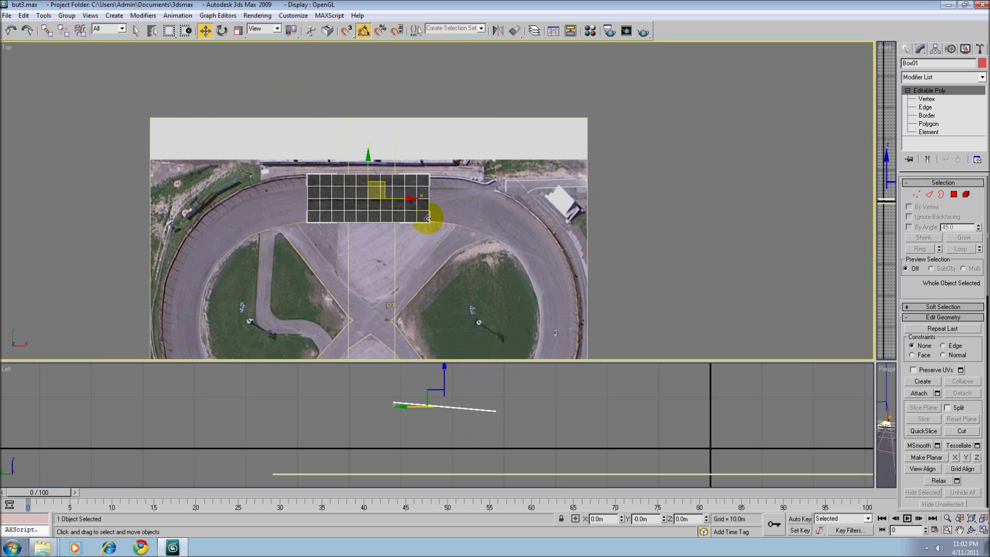
right_click(402, 201)
Clone the road panel as a copy and move it onto the image's top margin.
left_click(416, 251)
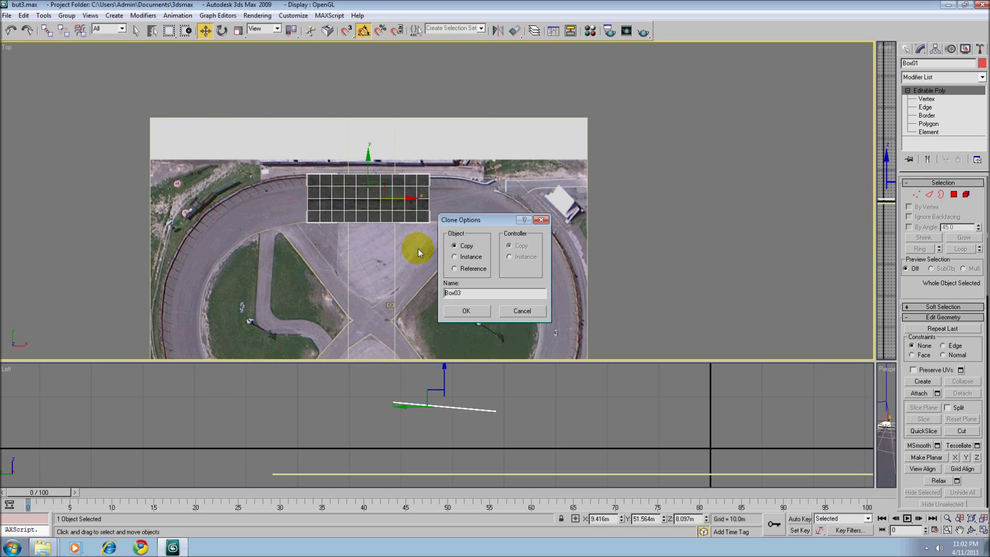
left_click(448, 310)
left_click_drag(395, 199, 392, 121)
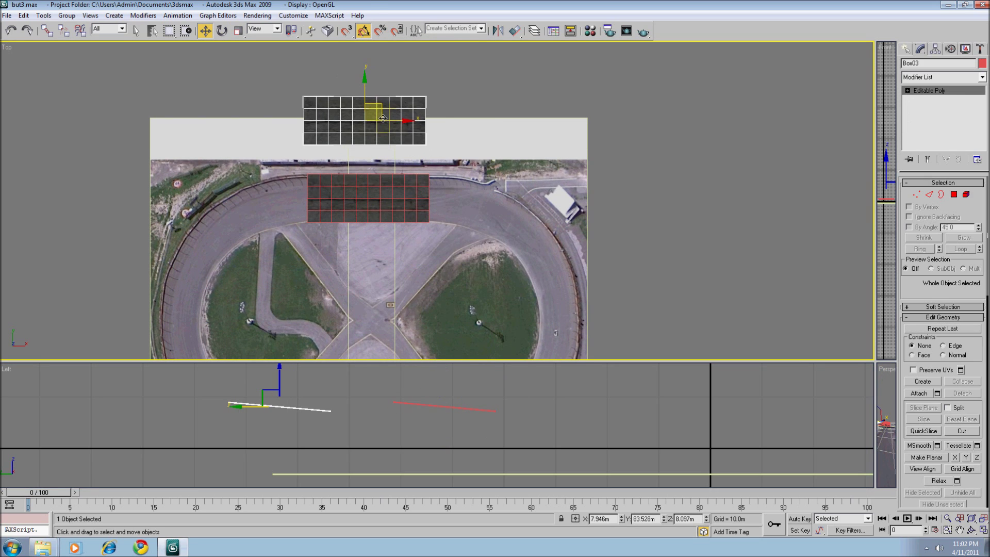
right_click(380, 119)
mouse_move(412, 219)
left_click(484, 223)
Clone a second copy and vertex-snap it edge to edge beside the first copy.
right_click(380, 119)
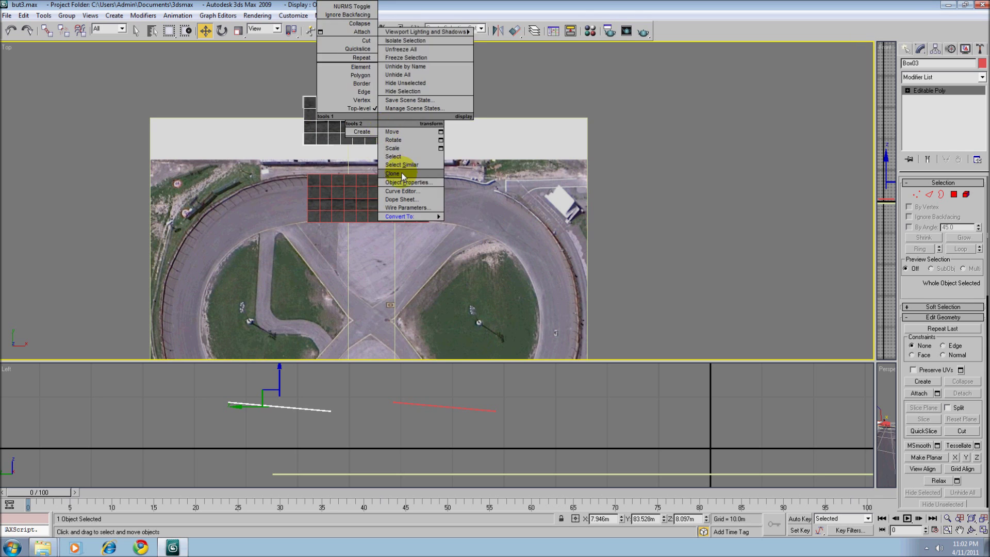
left_click(394, 172)
left_click(474, 317)
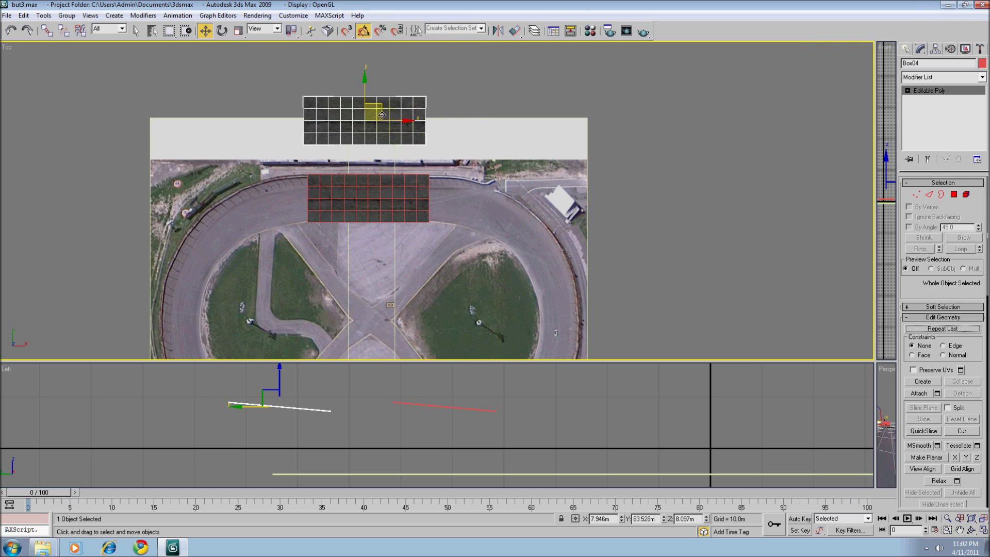
left_click_drag(376, 106, 245, 110)
right_click(245, 109)
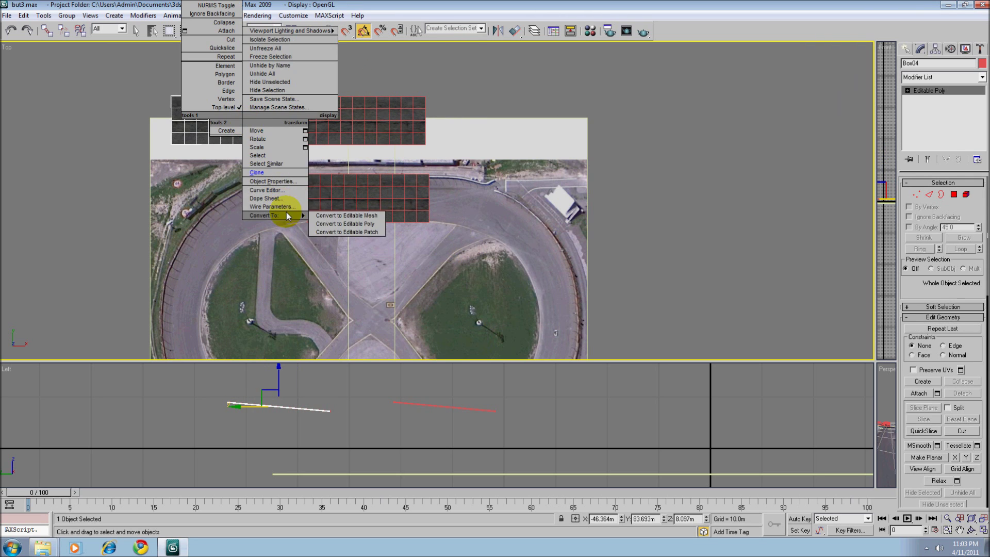
left_click(331, 168)
left_click(347, 30)
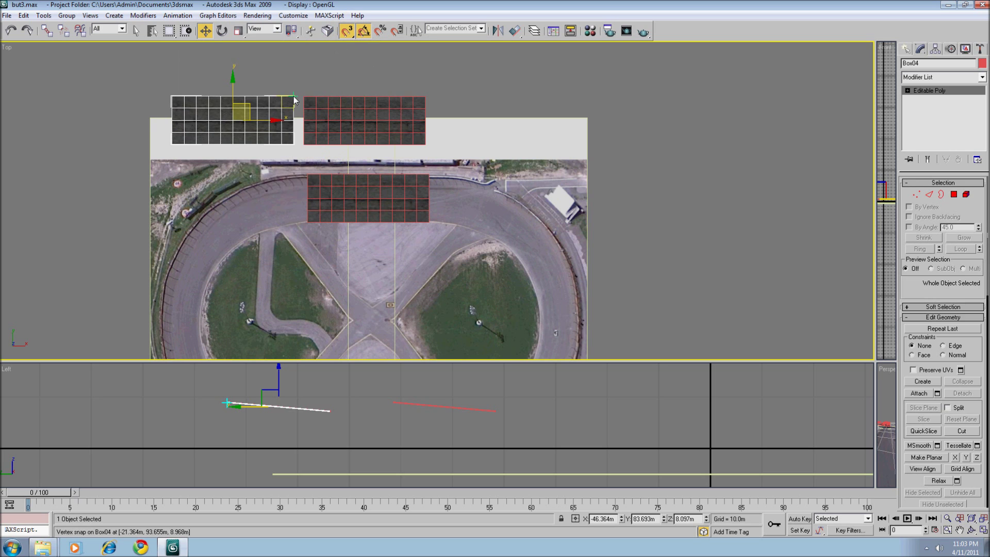
left_click_drag(294, 97, 305, 96)
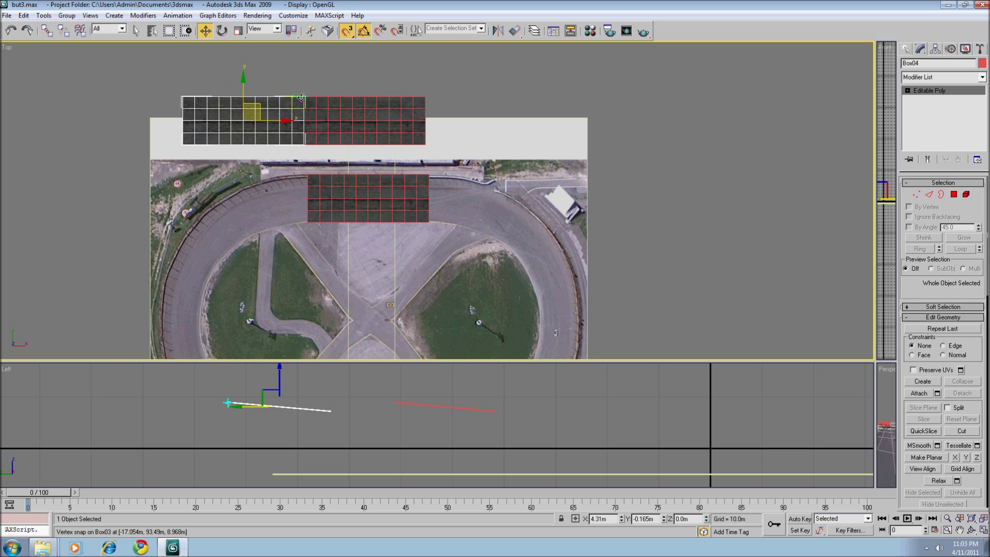
Attach Box03 into Box04 and weld all the top grid's vertices.
left_click(918, 388)
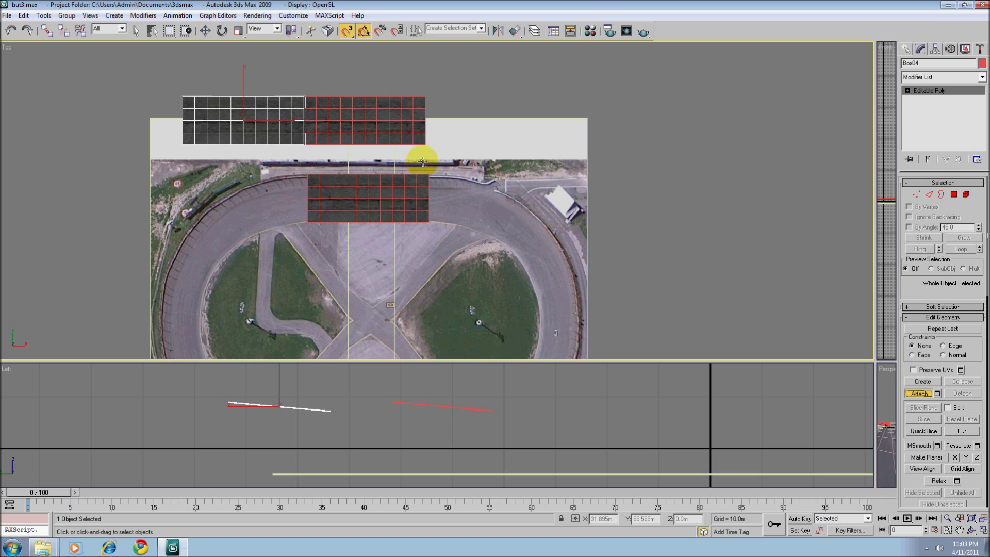
left_click(405, 107)
left_click(917, 196)
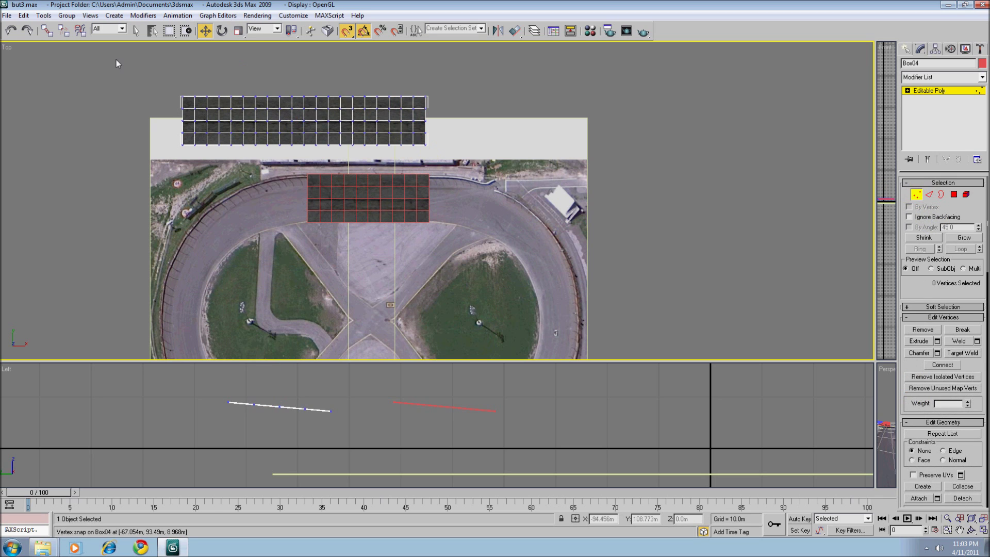
left_click_drag(122, 62, 535, 227)
left_click(974, 345)
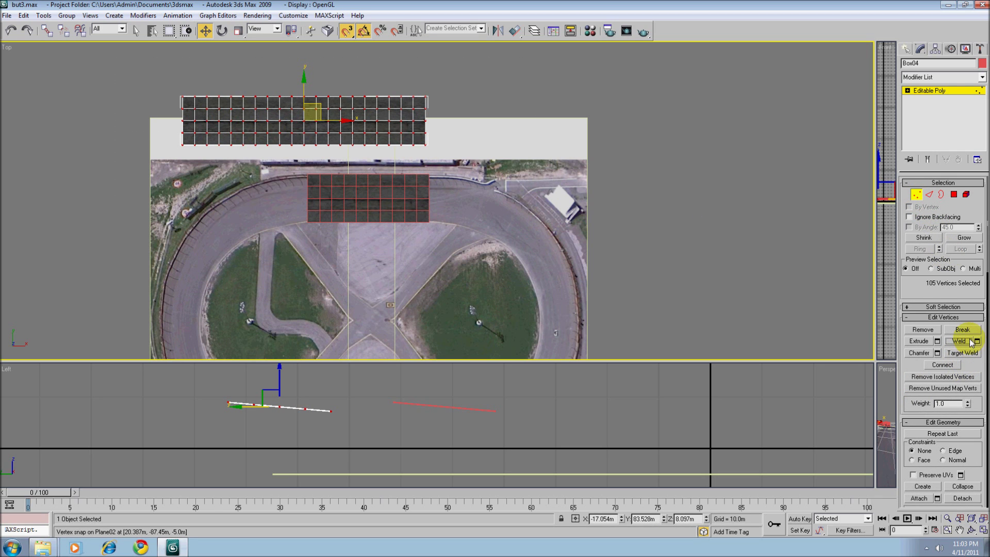
Add an FFD 4x4x4 modifier and select the left-half control points.
left_click(982, 77)
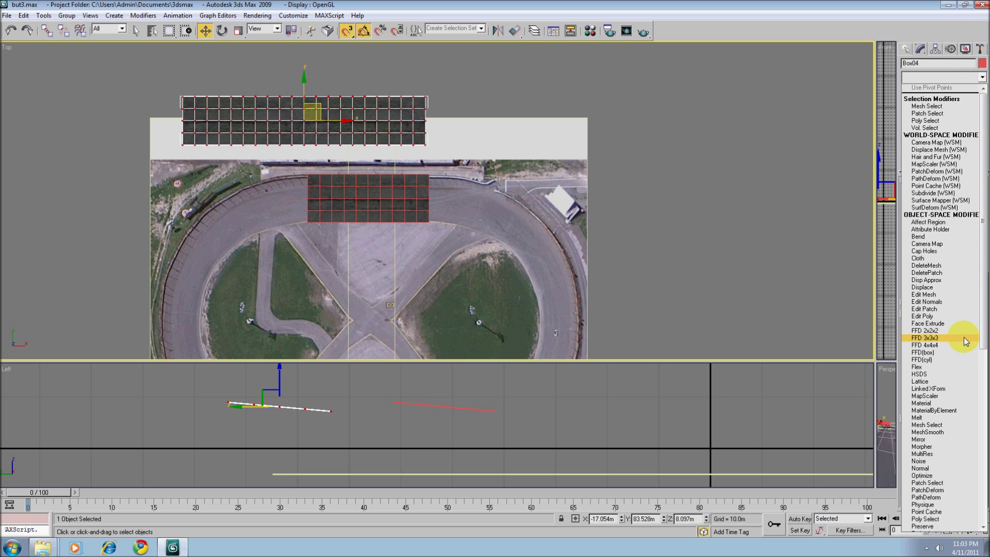
left_click(954, 344)
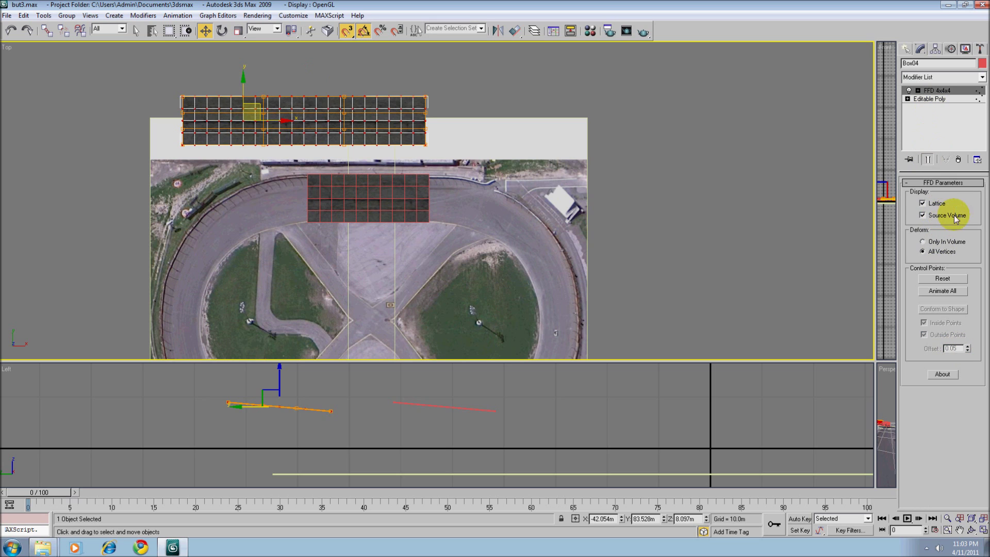
left_click(917, 90)
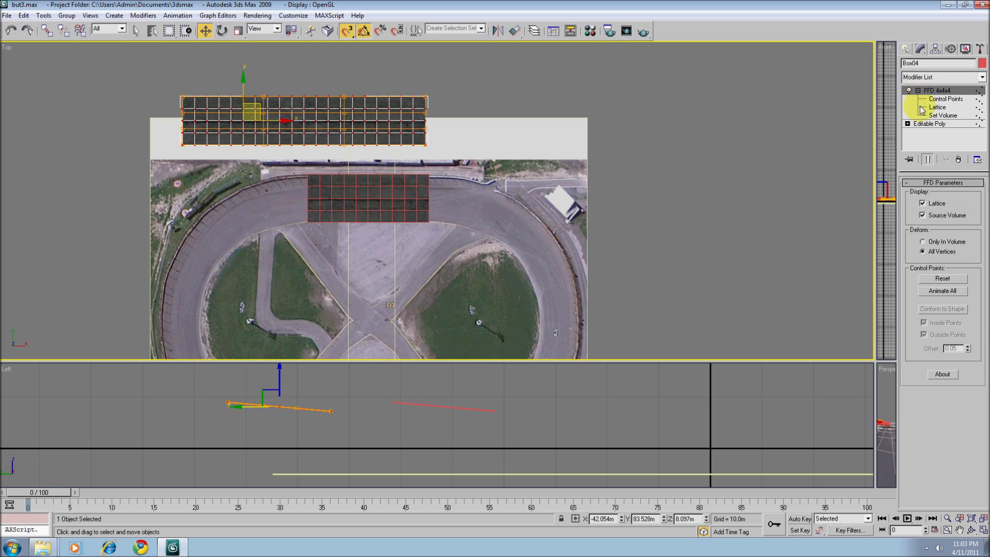
left_click(934, 100)
left_click(345, 30)
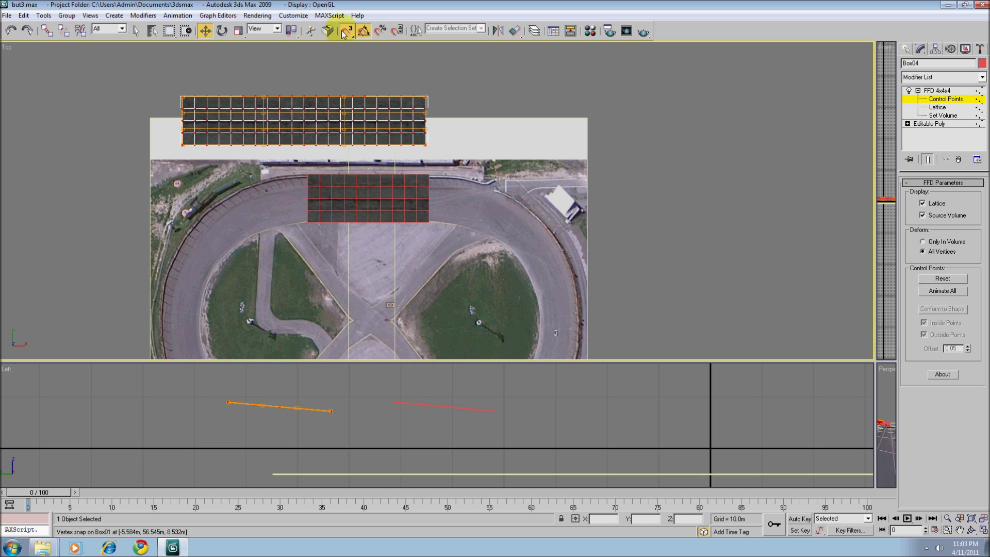
left_click_drag(119, 91, 300, 229)
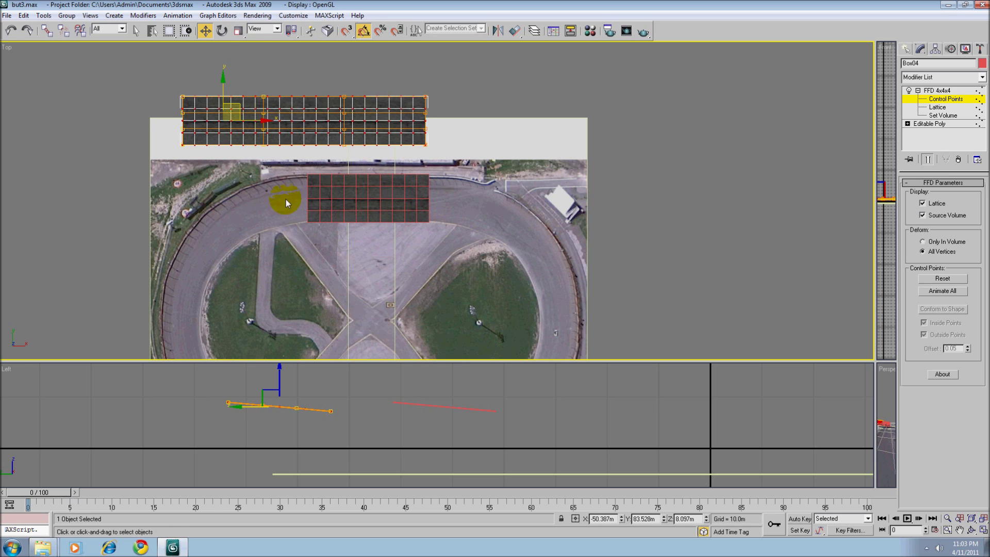
Set the angle snap and rotate the selected control points about X in the Left view.
left_click(221, 30)
right_click(324, 384)
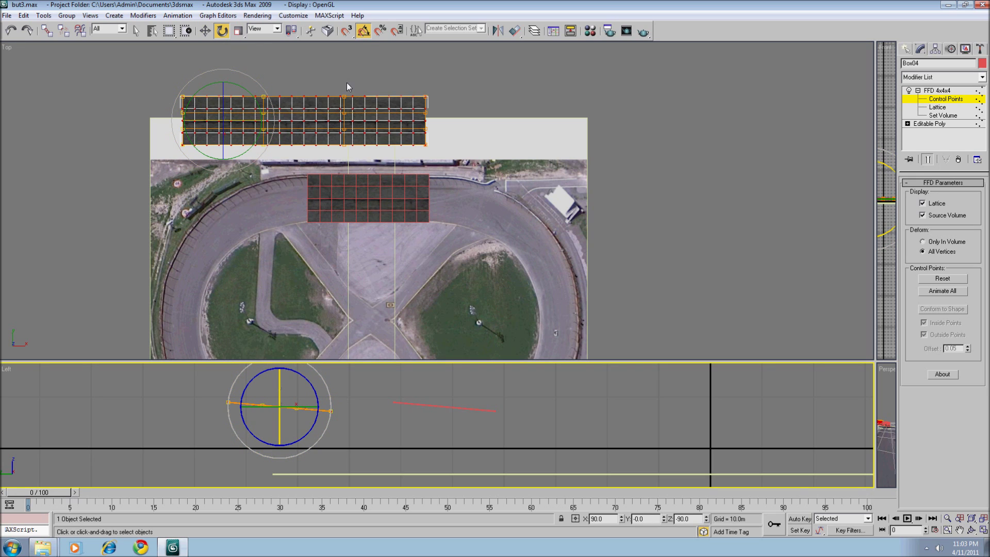
right_click(363, 32)
left_click_drag(506, 278, 480, 281)
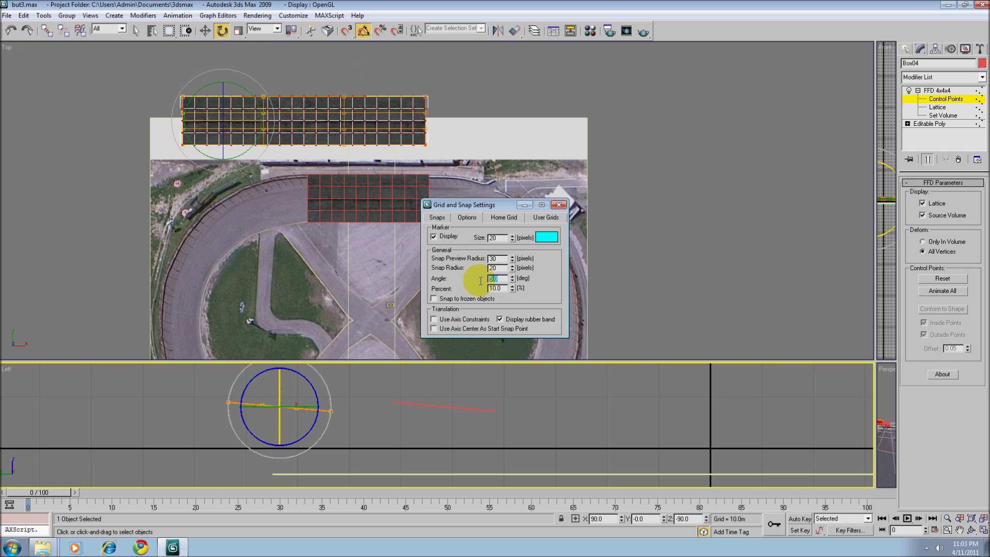
left_click(565, 205)
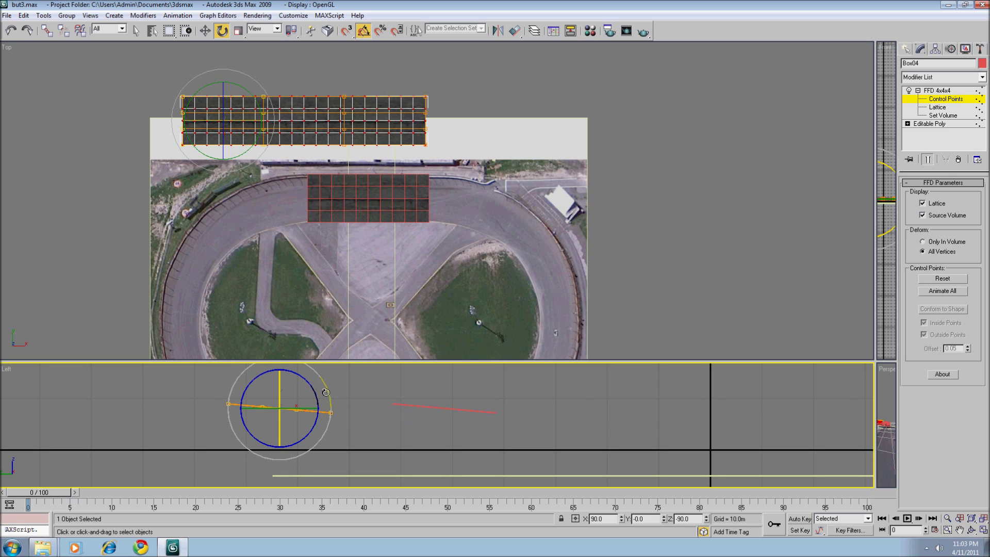
left_click_drag(326, 393, 392, 319)
Raise the selected FFD control points along Y in an enlarged Left view to fan the piece upward.
left_click(202, 30)
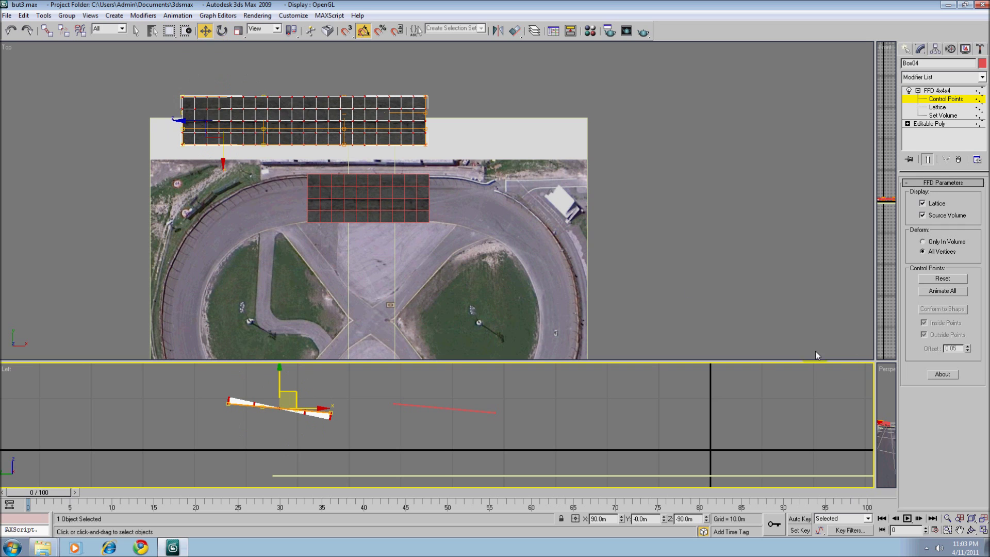
left_click_drag(873, 360, 848, 128)
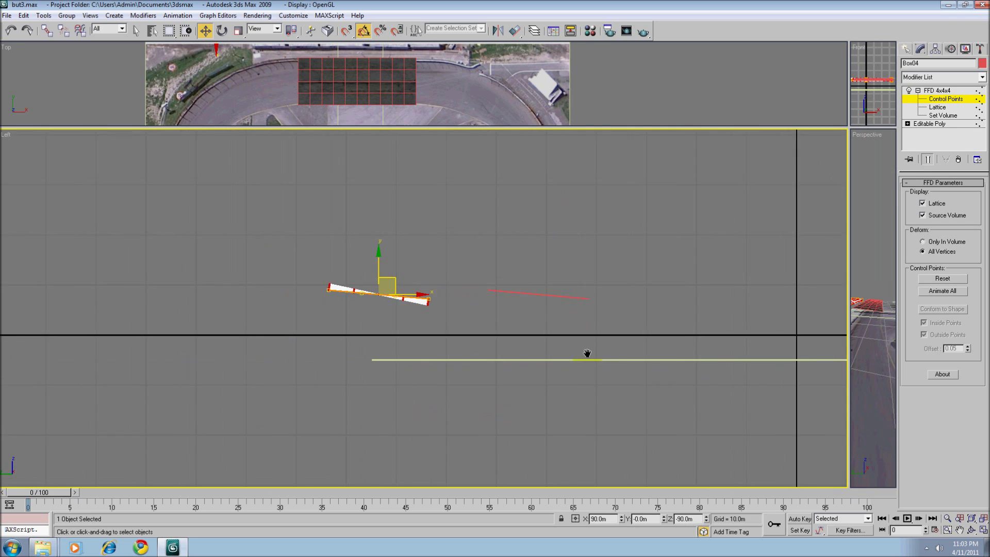
middle_click_drag(588, 354, 616, 351)
scroll(618, 342, "up", 3)
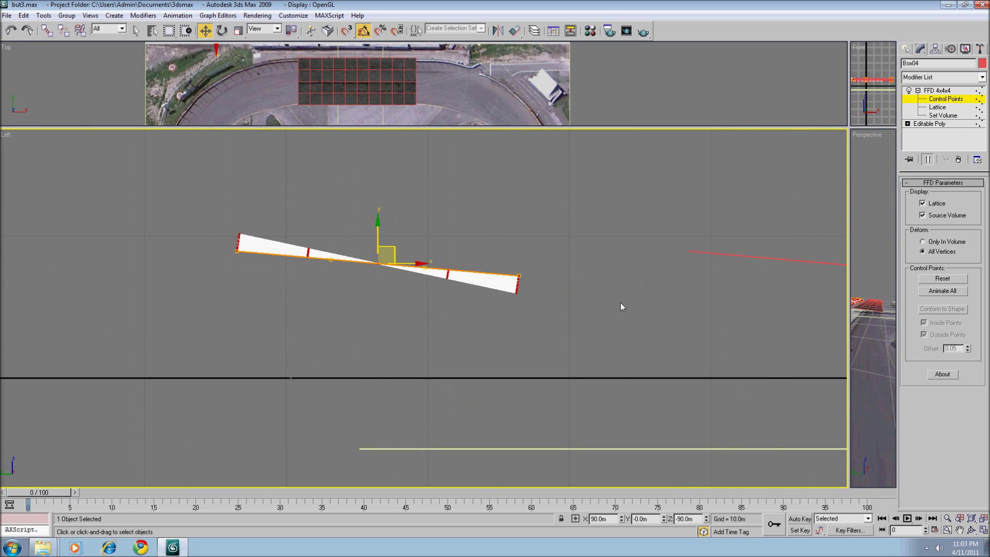
scroll(537, 323, "up", 2)
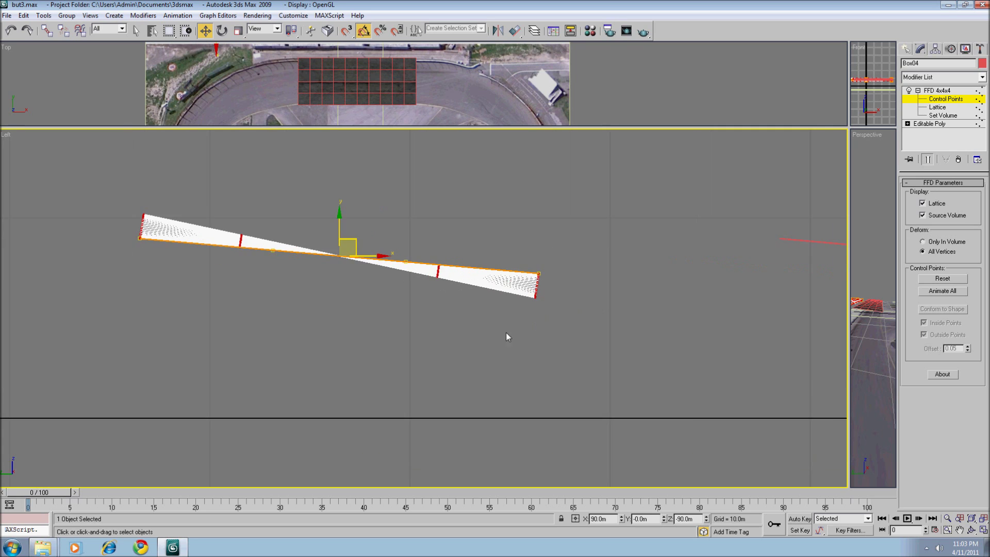
middle_click_drag(470, 341, 418, 381)
scroll(462, 364, "up", 1)
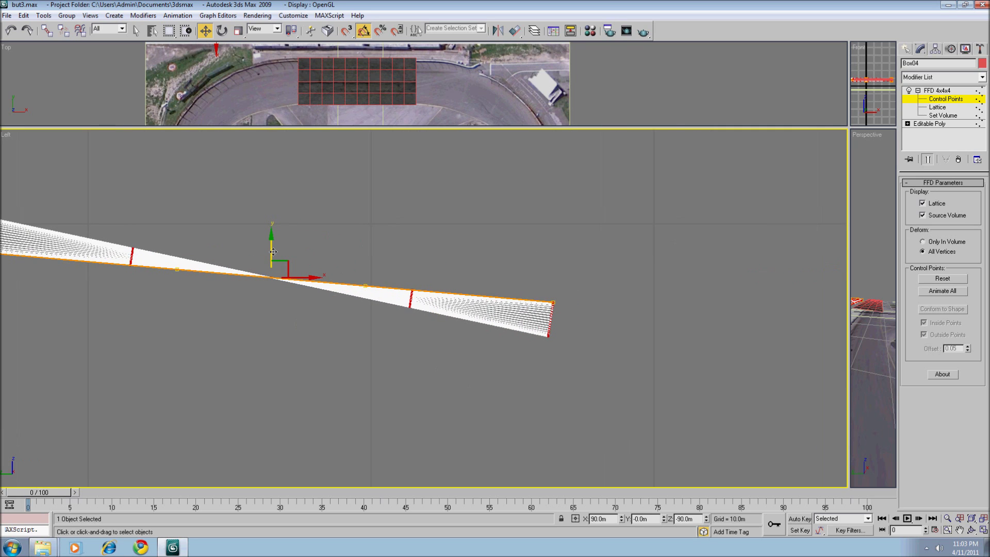
middle_click_drag(317, 268, 254, 250)
scroll(382, 286, "up", 2)
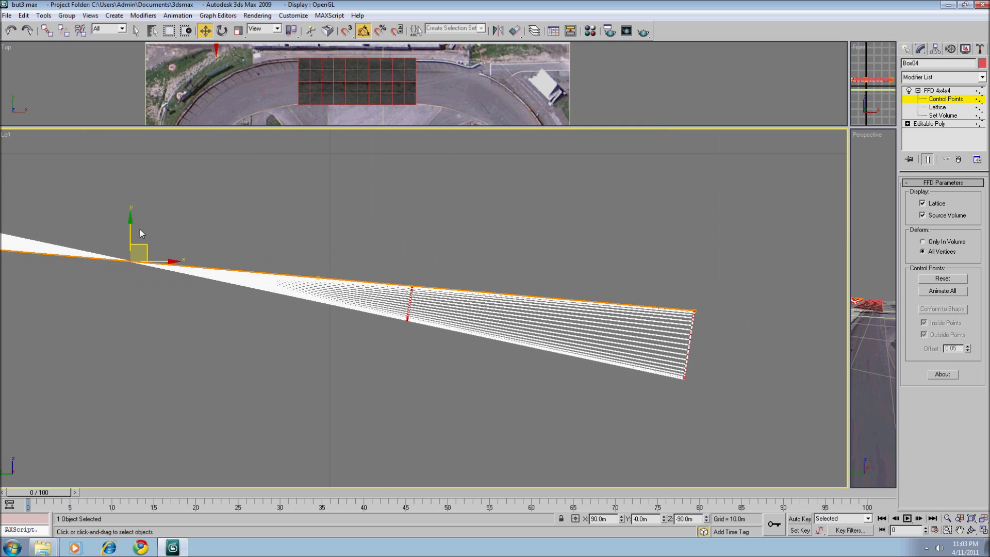
left_click_drag(131, 231, 158, 163)
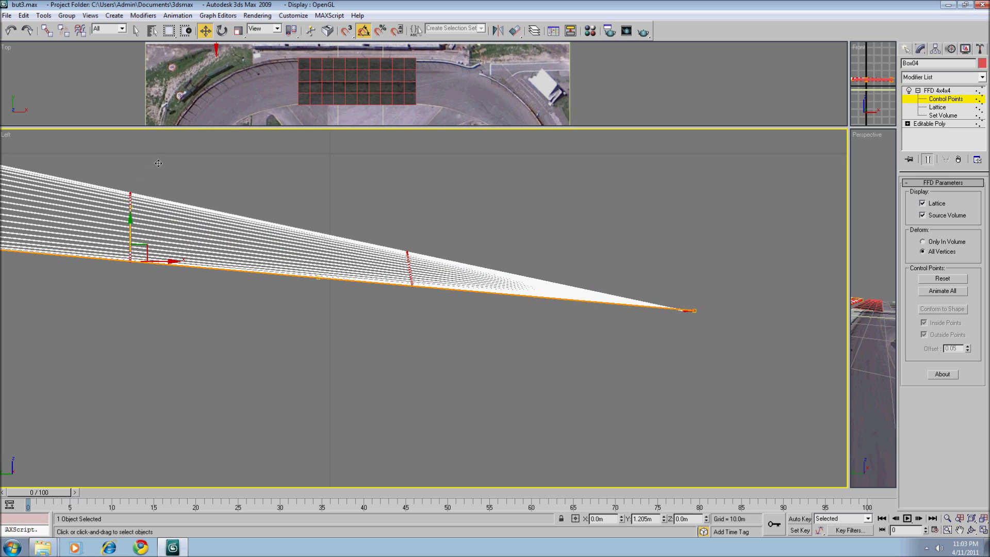
middle_click_drag(704, 325, 448, 322)
Nudge the control points slightly along Y to finish the tapered, banked wedge.
scroll(448, 321, "up", 6)
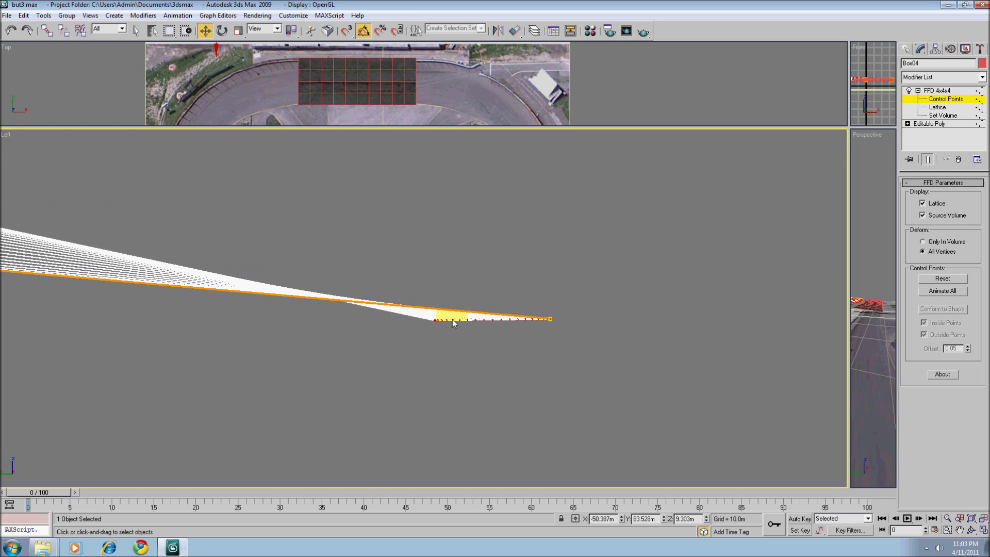
middle_click_drag(156, 306, 349, 298)
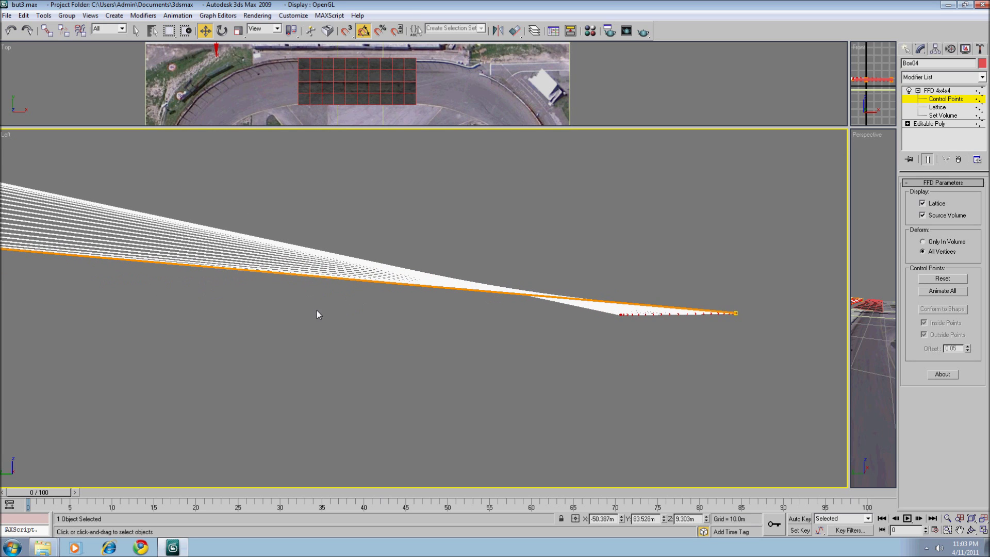
scroll(218, 298, "down", 3)
middle_click_drag(214, 298, 371, 303)
scroll(358, 300, "down", 2)
middle_click_drag(205, 277, 416, 294)
scroll(305, 298, "down", 2)
middle_click_drag(304, 298, 393, 308)
scroll(227, 273, "down", 2)
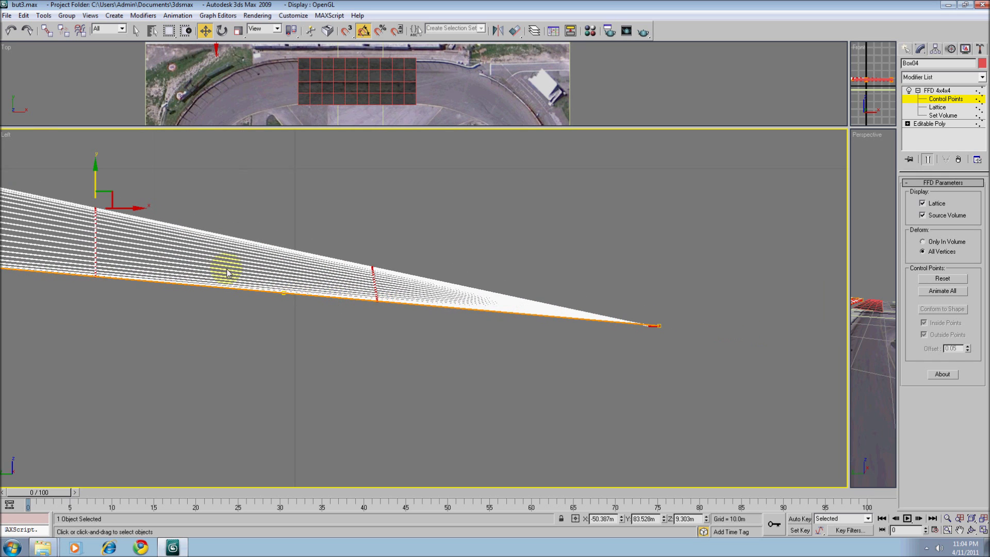
left_click_drag(95, 183, 100, 183)
middle_click_drag(625, 336, 407, 298)
scroll(407, 298, "up", 3)
middle_click_drag(433, 252, 418, 312)
scroll(417, 312, "up", 3)
scroll(420, 306, "down", 12)
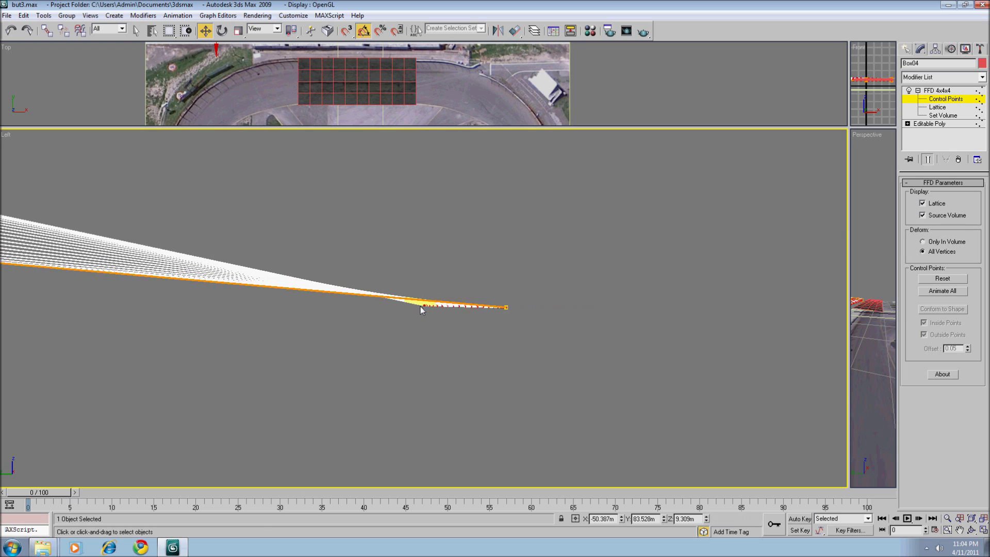
right_click(932, 90)
Collapse the FFD 4x4x4 into Box04's Editable Poly and enlarge the Perspective view.
left_click(901, 184)
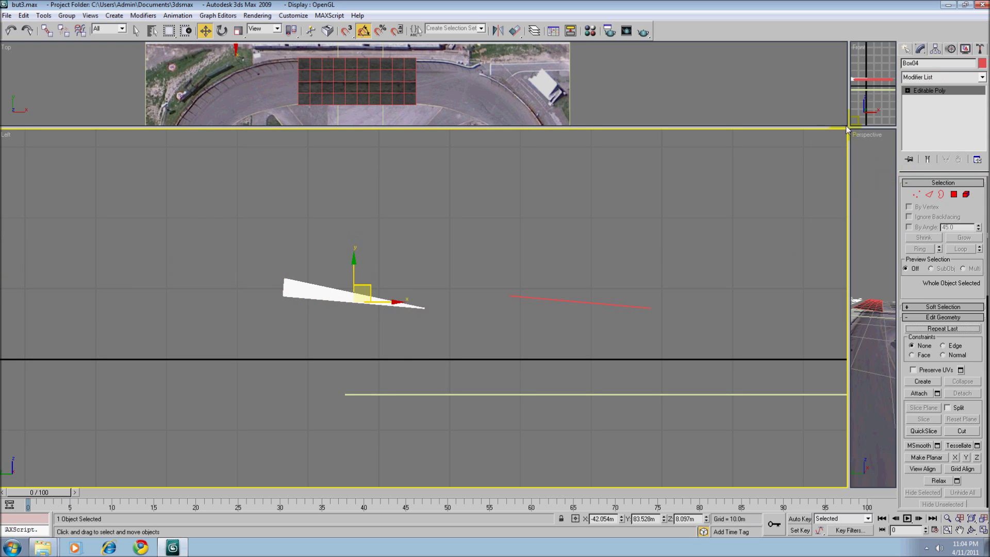
left_click_drag(848, 128, 144, 173)
middle_click_drag(691, 328, 634, 343)
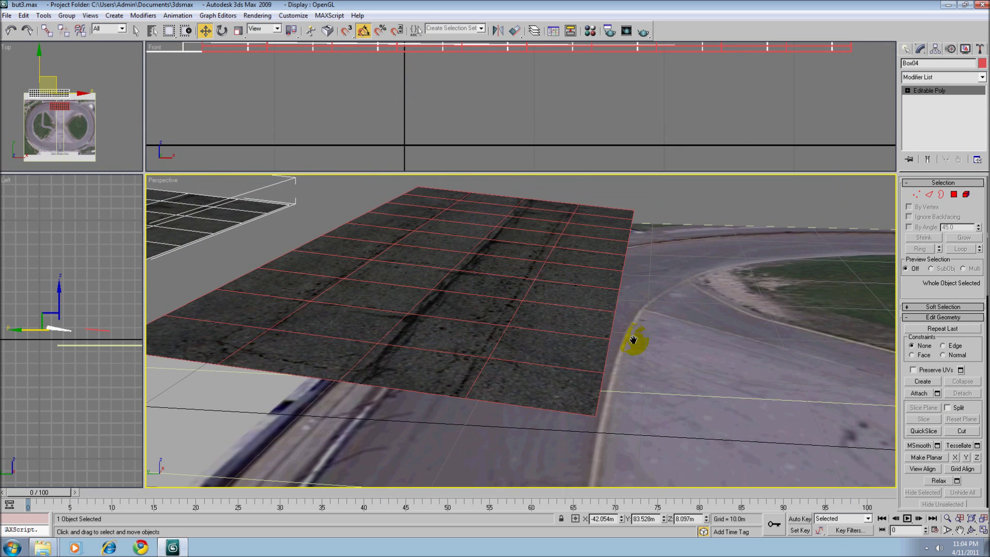
scroll(621, 345, "down", 3)
Orbit the Perspective view to inspect the banked wedge against the track sections.
left_click(972, 530)
left_click_drag(521, 320, 301, 281)
left_click_drag(574, 325, 572, 295)
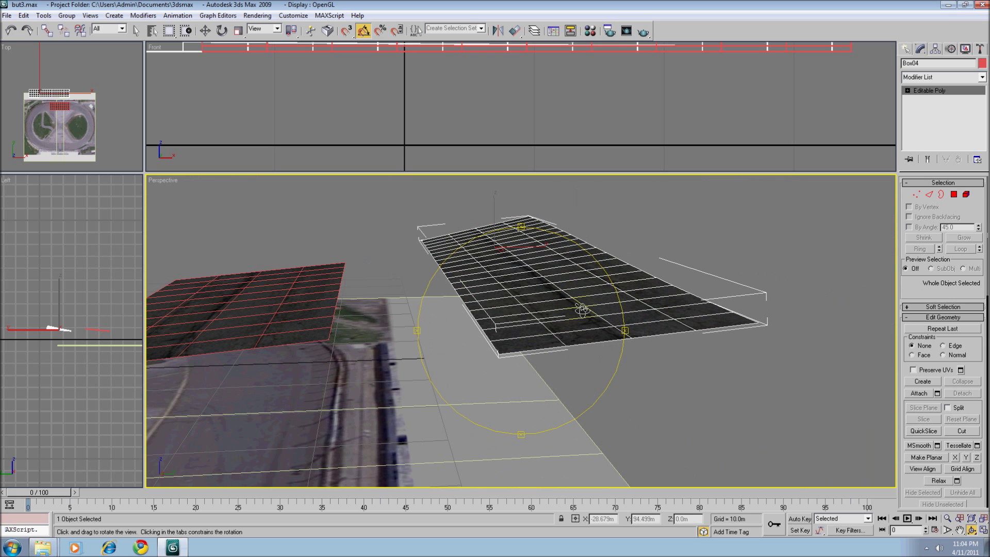
right_click(582, 308)
middle_click_drag(549, 321, 570, 323)
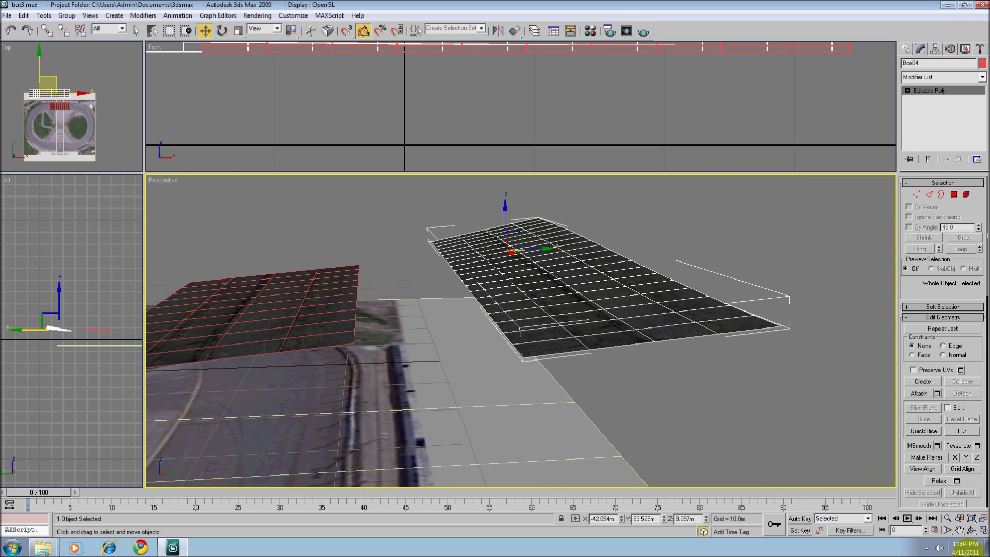
left_click(971, 530)
left_click_drag(555, 331, 570, 346)
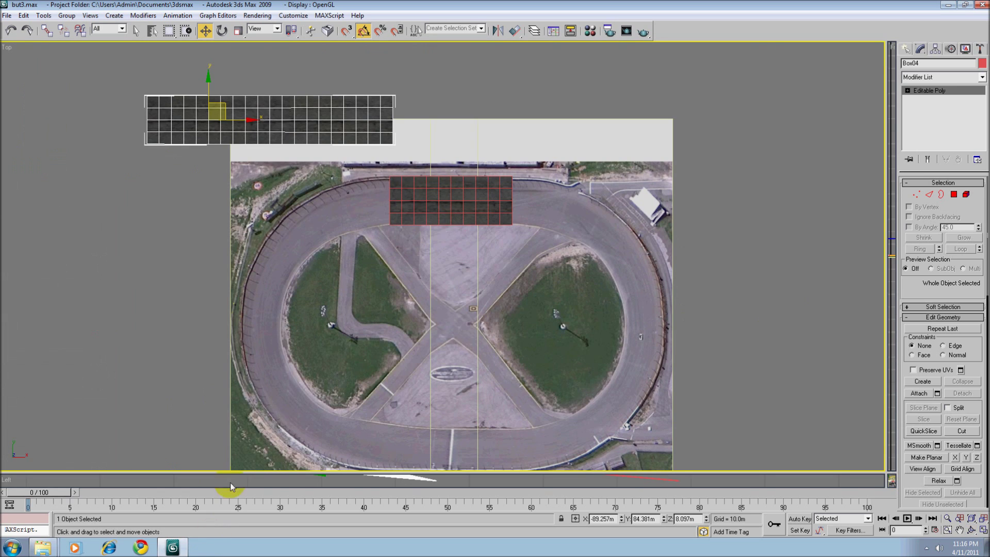
Snap Box04's vertices down onto the other grid using 3D snapping.
left_click(347, 31)
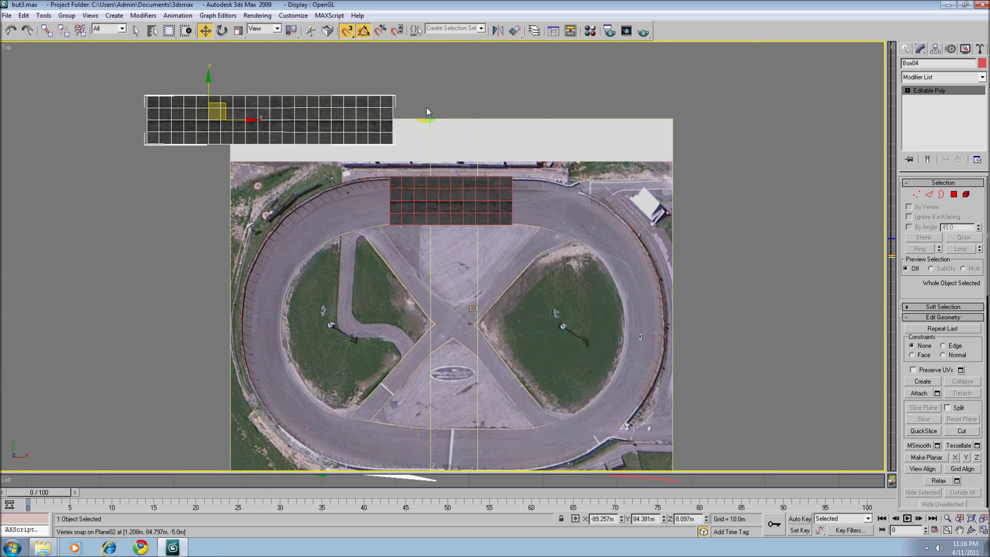
left_click(916, 194)
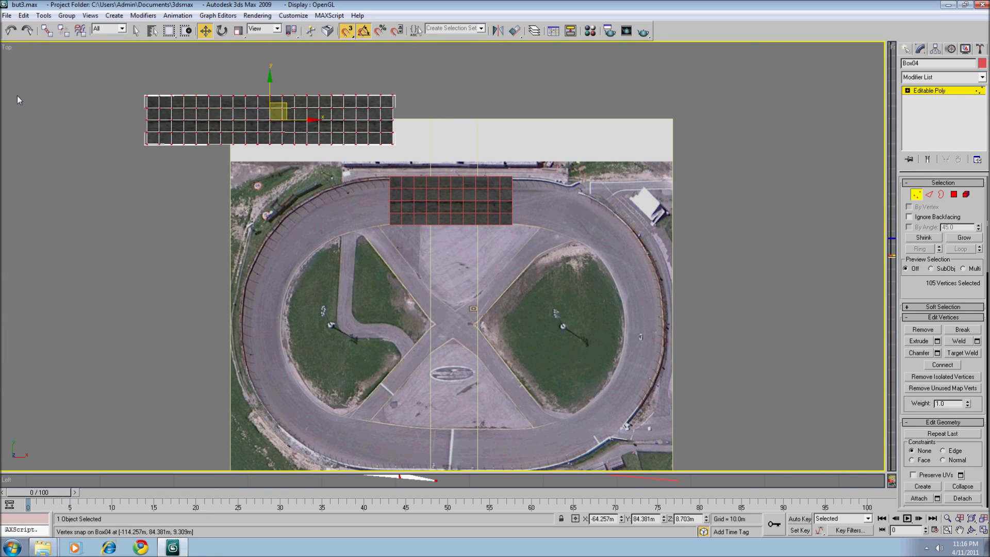
left_click_drag(392, 95, 391, 176)
left_click(347, 31)
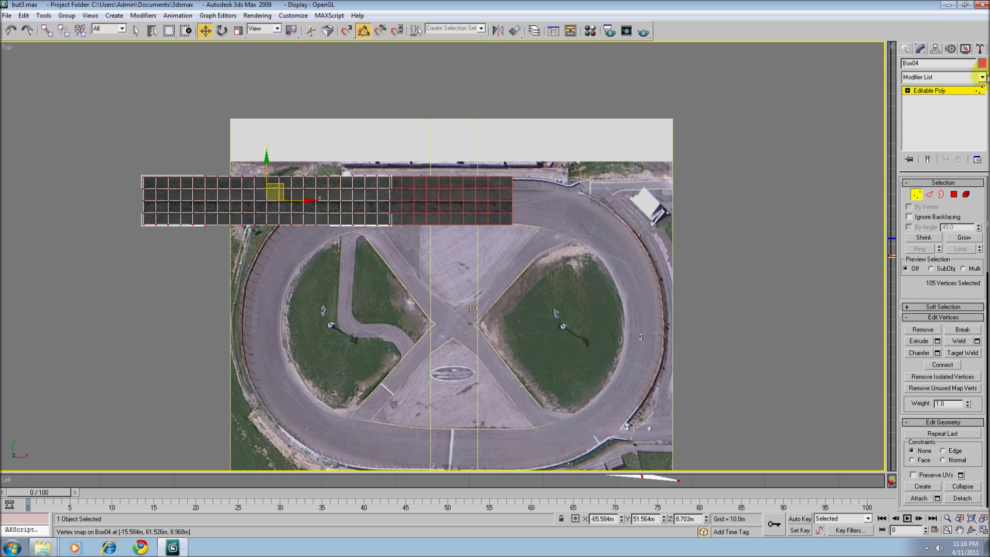
Add an FFD 4x4x4 to the road strip and rotate its left control-point column to taper it.
left_click(982, 77)
left_click(963, 346)
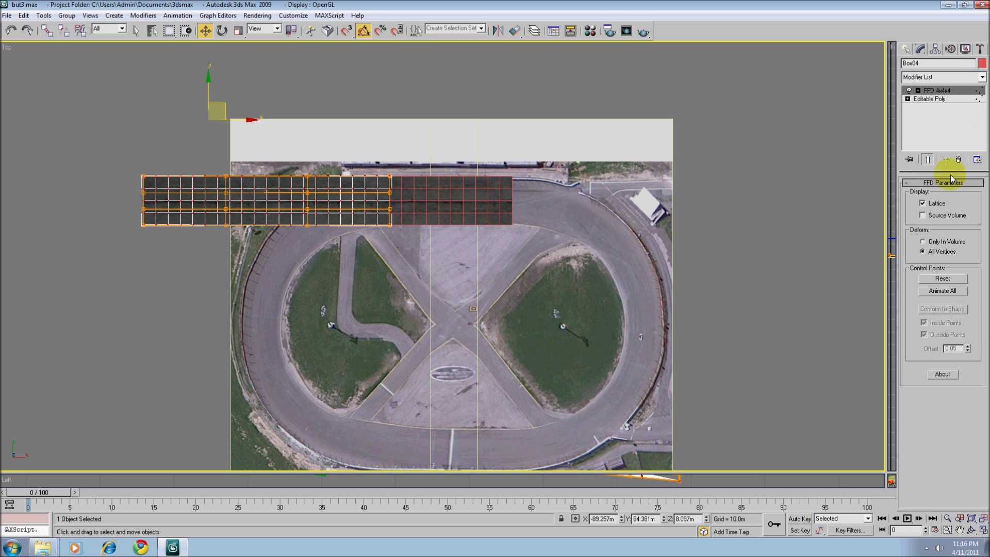
left_click(918, 90)
left_click(936, 99)
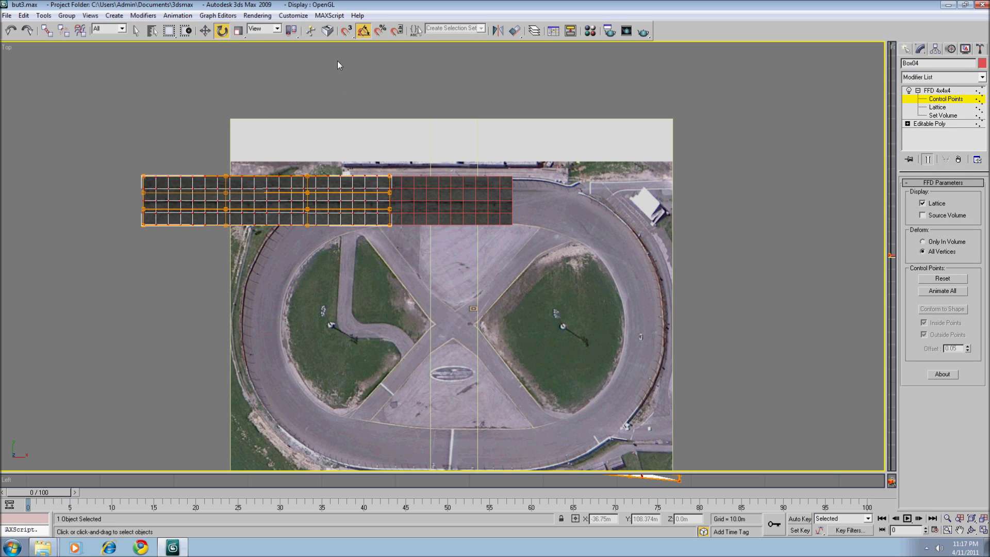
left_click_drag(82, 141, 186, 239)
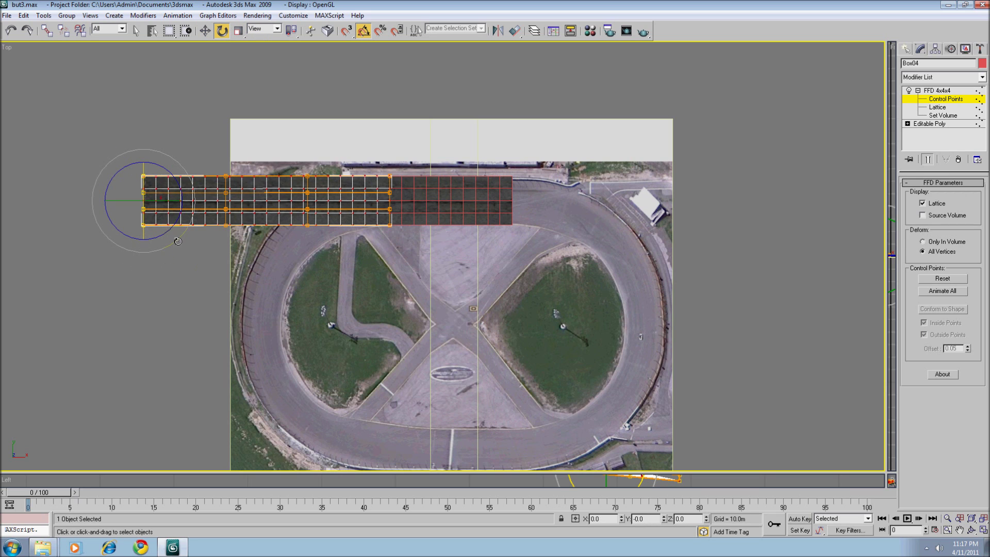
left_click_drag(178, 241, 230, 227)
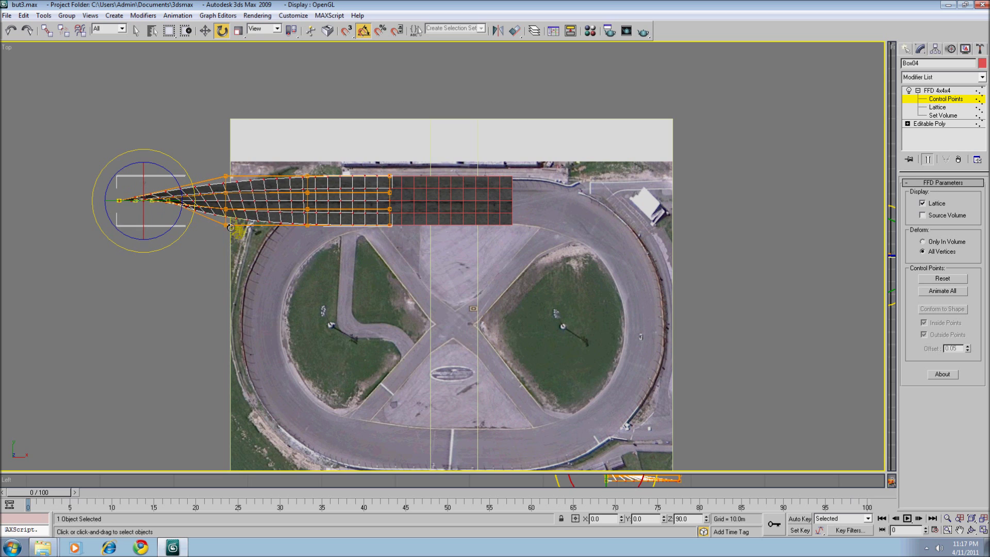
Move the left control points to bend the strip into a curve toward the top-left turn.
left_click(205, 31)
left_click_drag(162, 188, 287, 308)
left_click_drag(187, 120, 308, 216)
left_click(221, 30)
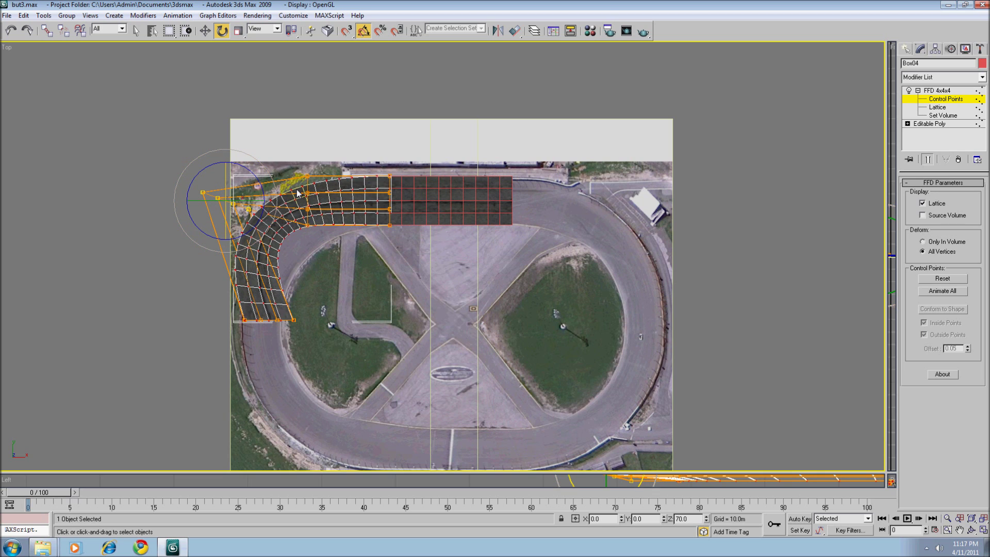
left_click(205, 31)
Even out the left lattice points, rotate a point group about 20°, and shift it down-right along the turn.
left_click_drag(242, 184, 285, 222)
left_click_drag(281, 152, 325, 229)
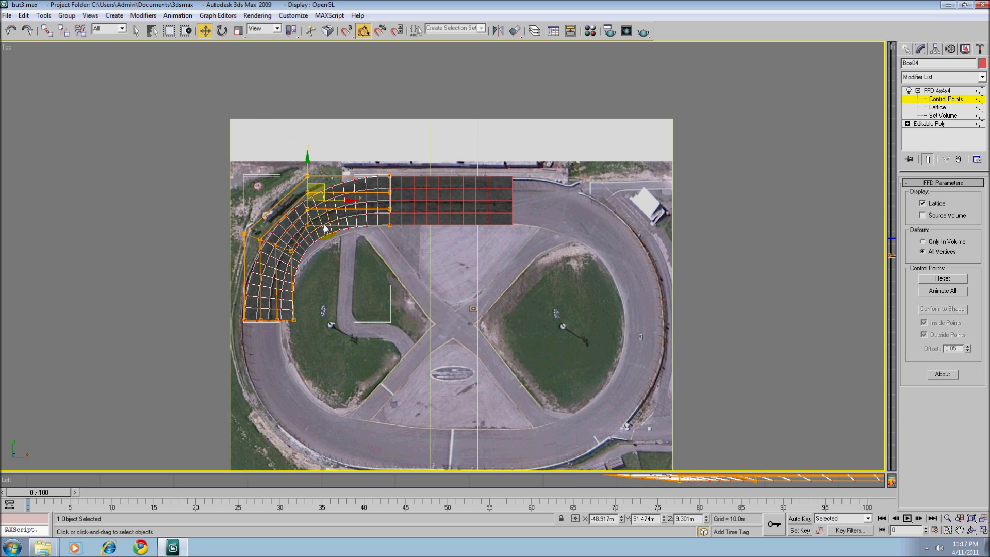
left_click(222, 30)
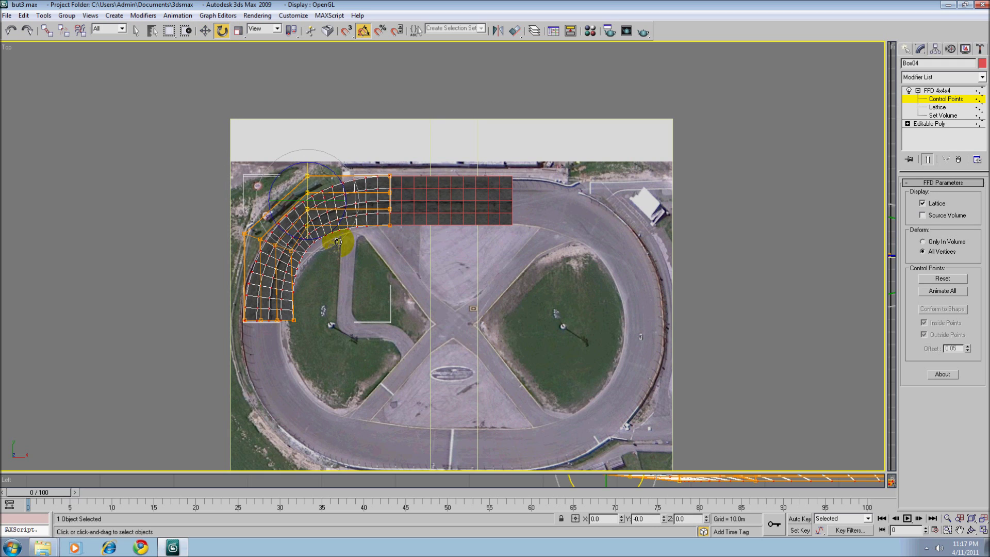
left_click_drag(339, 233, 351, 238)
left_click(205, 30)
scroll(318, 191, "up", 5)
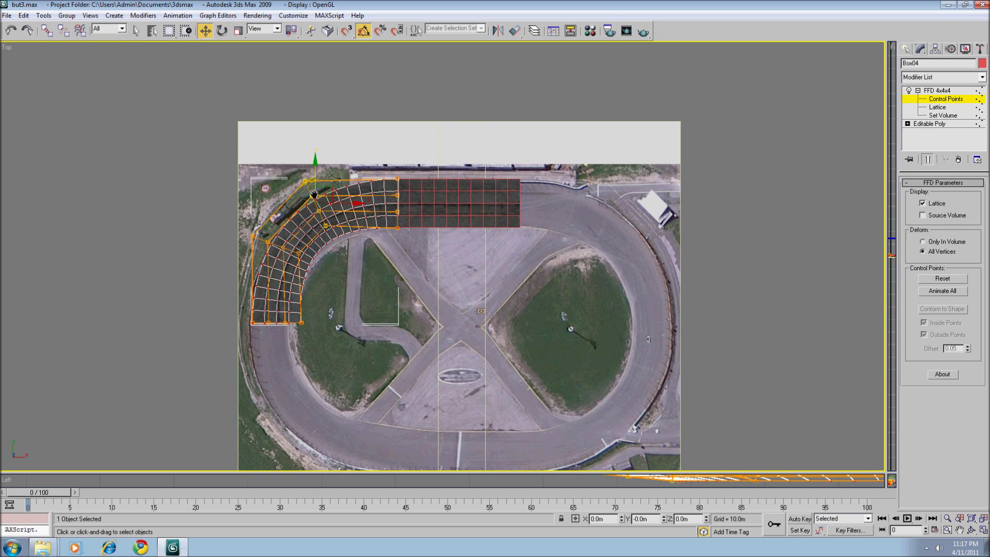
middle_click_drag(227, 145, 275, 147)
left_click_drag(261, 142, 272, 162)
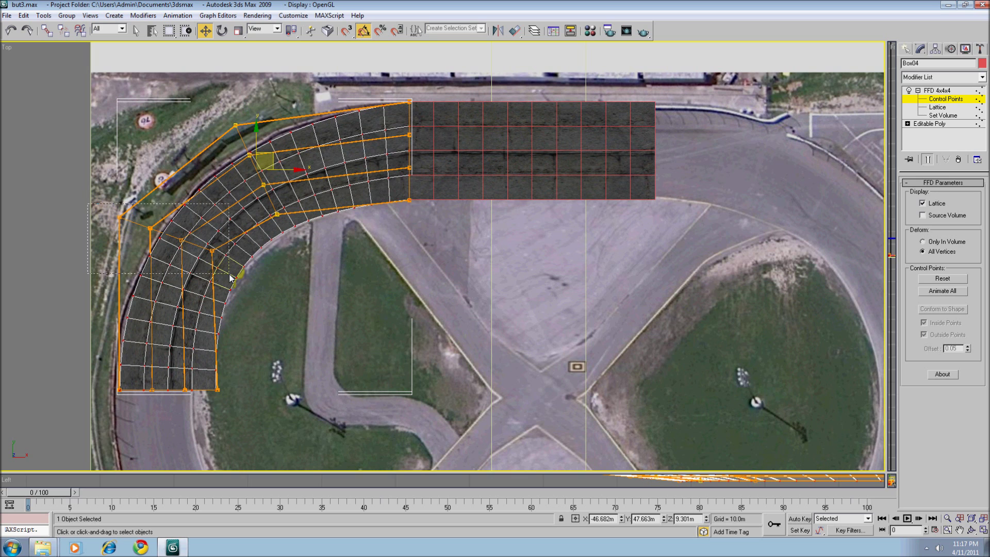
Lower the lower-left points, shift the bottom row left, and bend the next row along the turn.
left_click_drag(230, 278, 231, 277)
left_click_drag(185, 225, 188, 233)
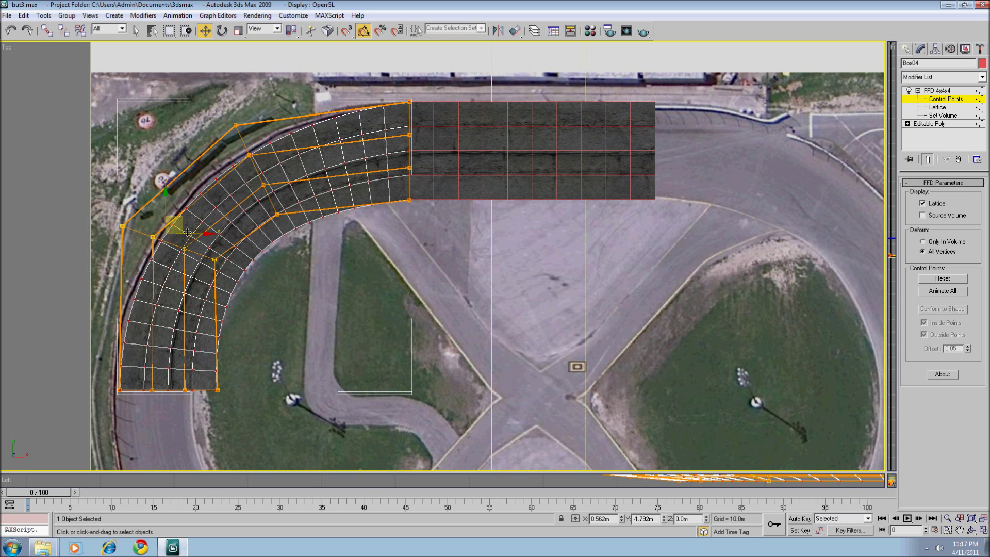
middle_click_drag(187, 232, 271, 127)
left_click_drag(156, 260, 324, 333)
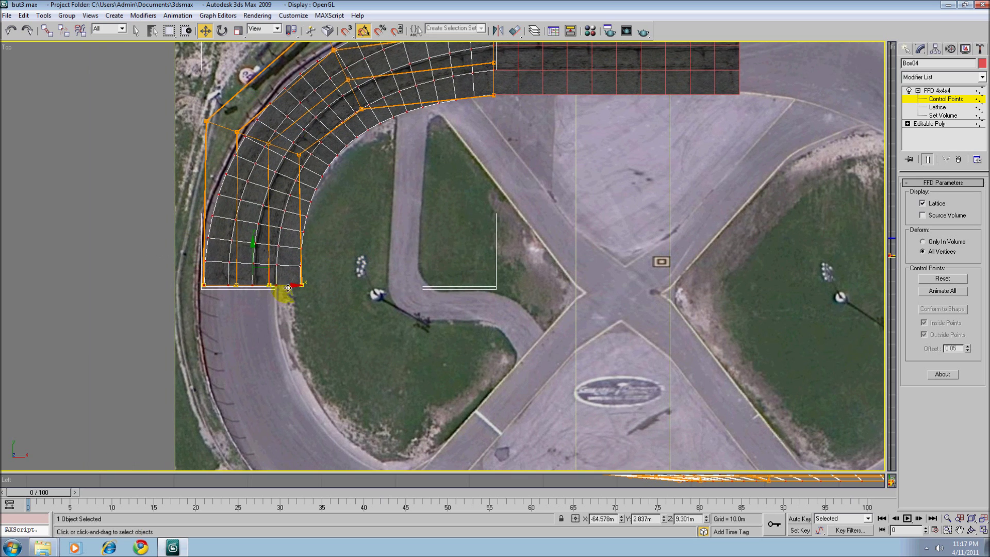
left_click_drag(288, 288, 269, 286)
middle_click_drag(336, 254, 327, 291)
left_click_drag(138, 139, 312, 228)
left_click_drag(259, 164, 241, 181)
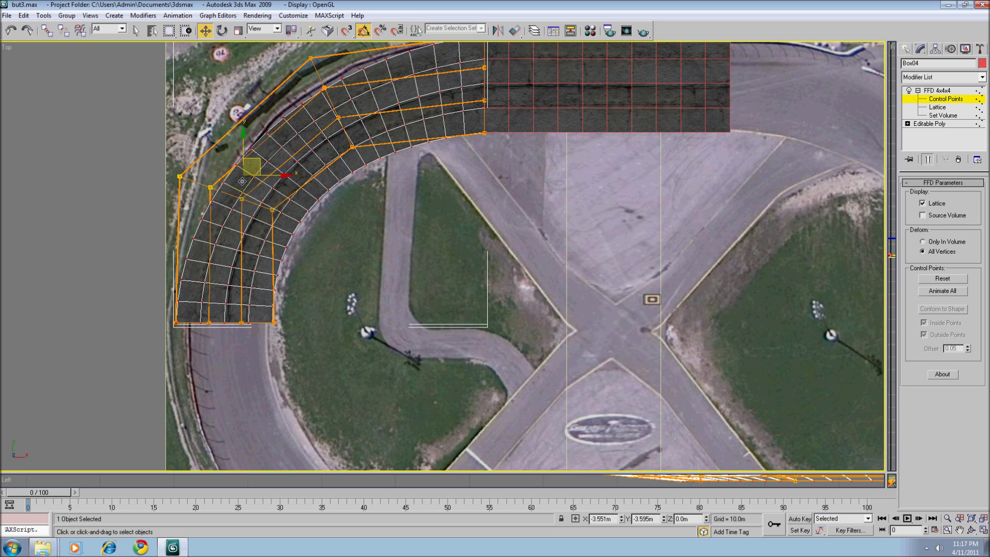
Pull the right-end column left, shift the next columns, and fit an outer point to the turn's edge.
middle_click_drag(341, 263, 331, 236)
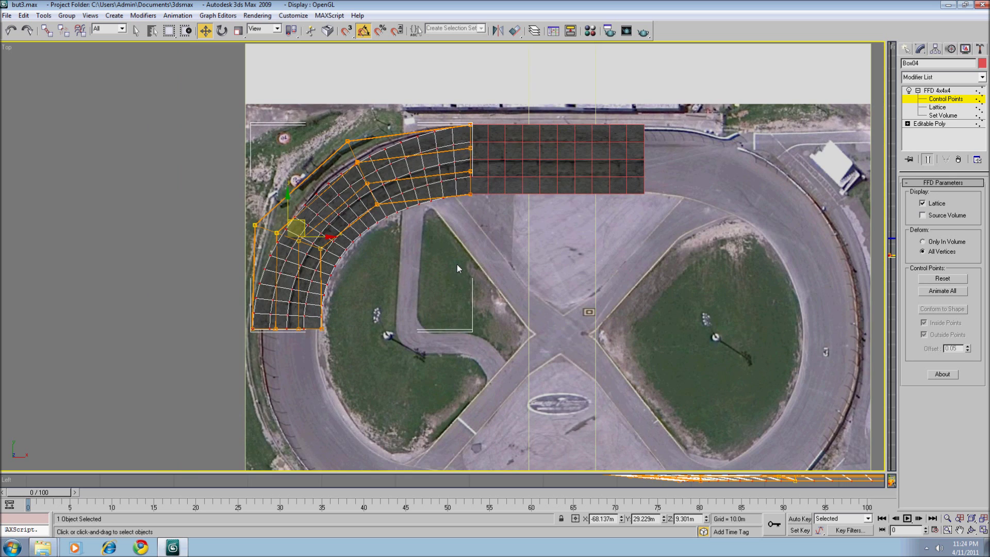
middle_click_drag(457, 264, 534, 212)
left_click_drag(531, 209, 456, 98)
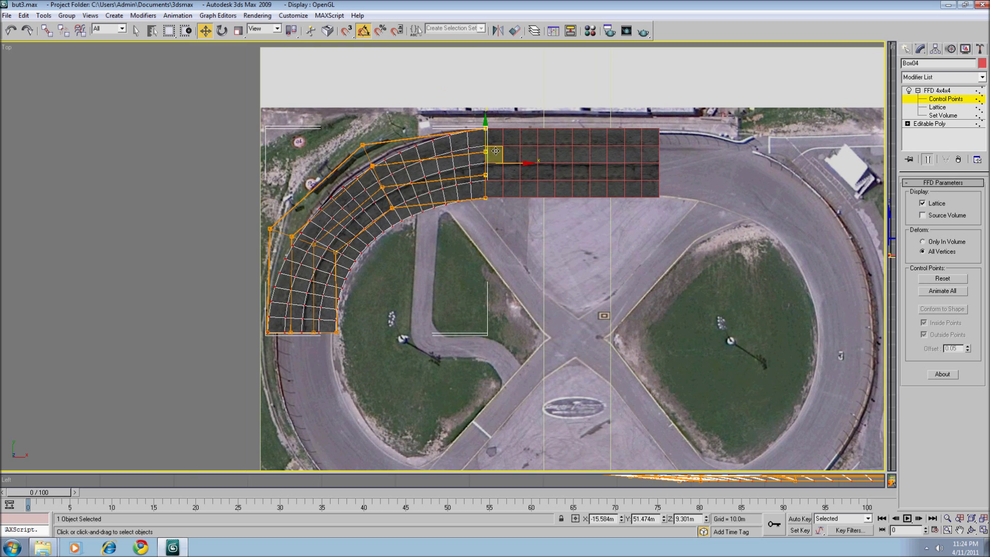
left_click_drag(519, 163, 510, 163)
left_click_drag(342, 133, 433, 240)
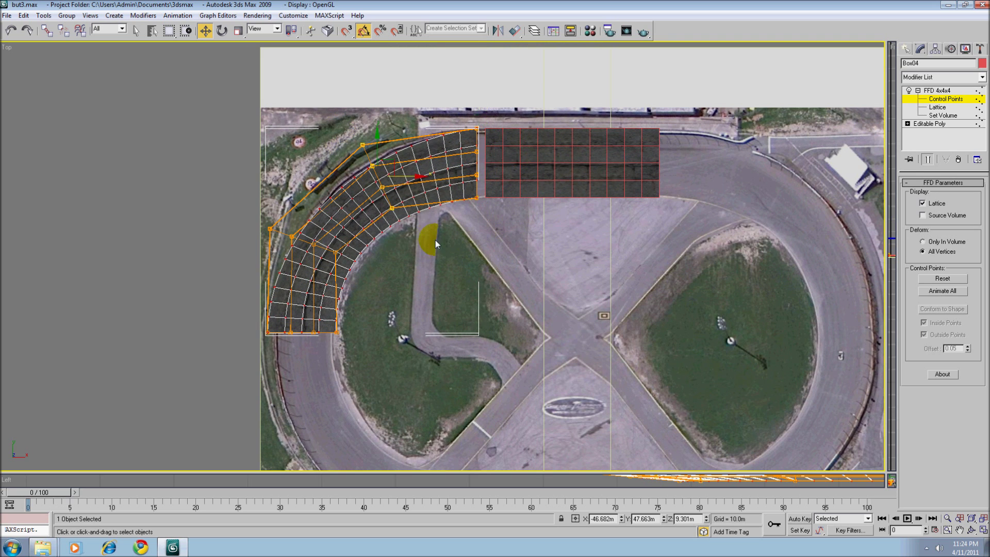
scroll(441, 232, "up", 2)
mouse_move(434, 240)
middle_mouse_down()
mouse_move(441, 232)
mouse_move(445, 245)
middle_mouse_up()
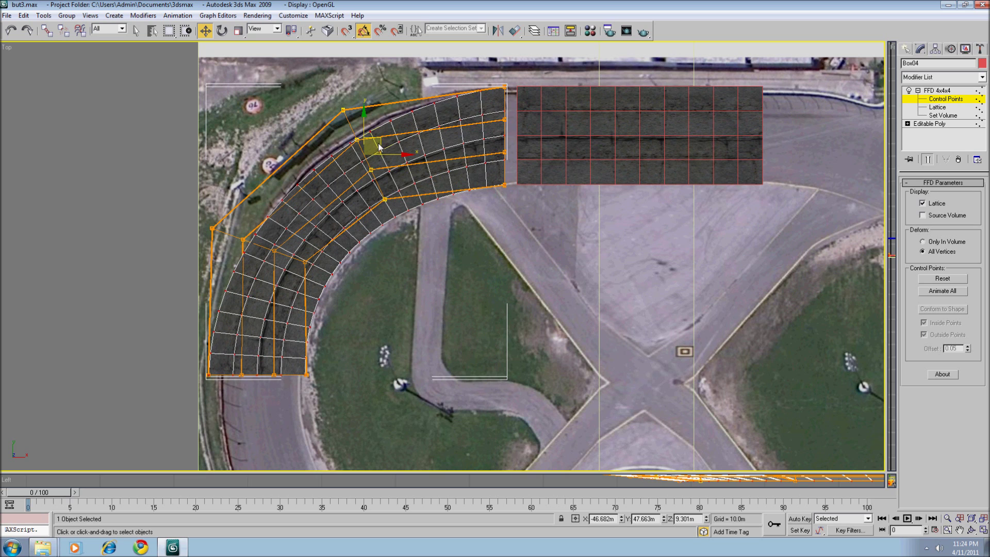
left_click_drag(247, 259, 327, 290)
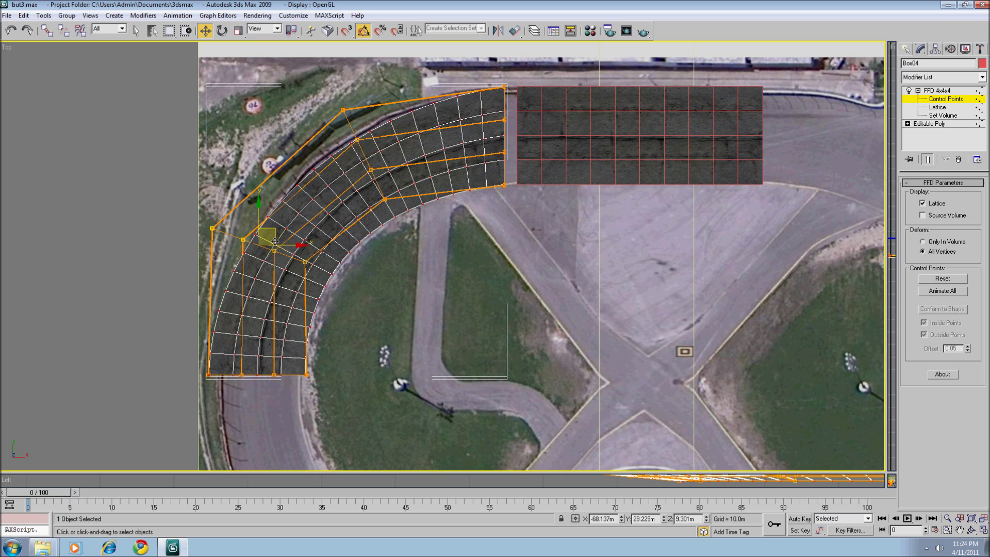
left_click_drag(275, 241, 278, 243)
middle_click_drag(305, 144, 294, 193)
left_click_drag(309, 140, 345, 149)
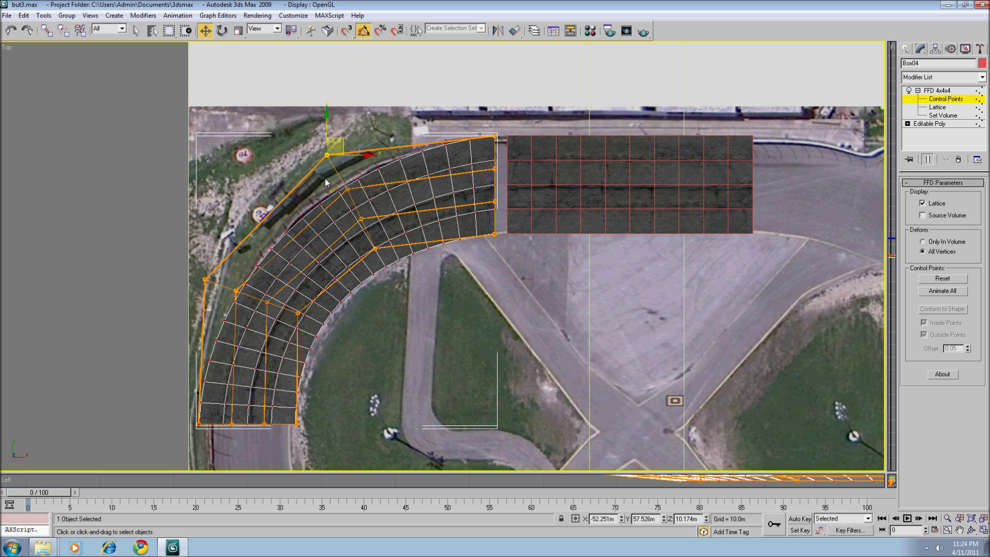
middle_click_drag(380, 322, 353, 288)
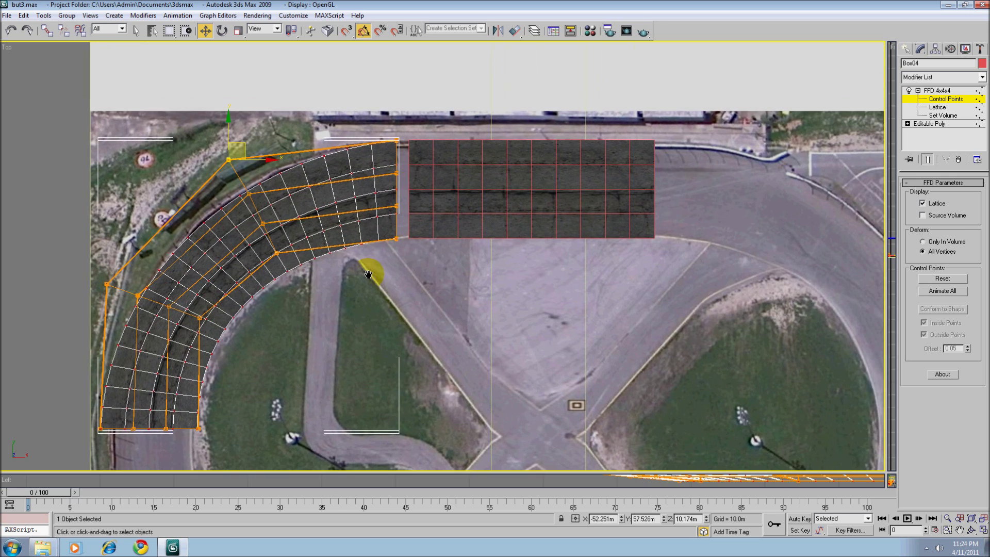
right_click(949, 93)
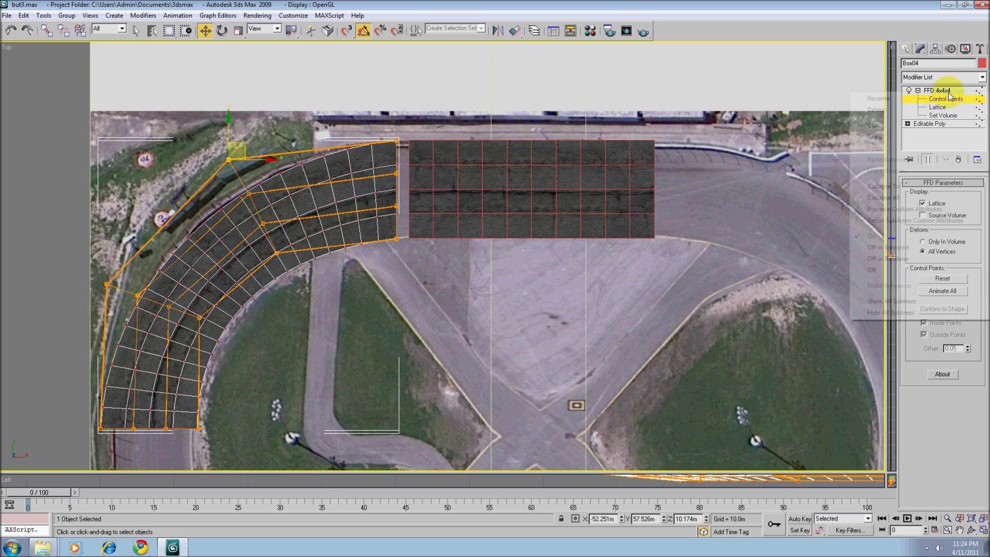
Collapse the FFD into Box04's mesh, then undo to restore the lattice.
left_click(898, 186)
middle_click_drag(603, 318, 561, 209)
scroll(474, 229, "down", 2)
middle_click_drag(474, 229, 531, 222)
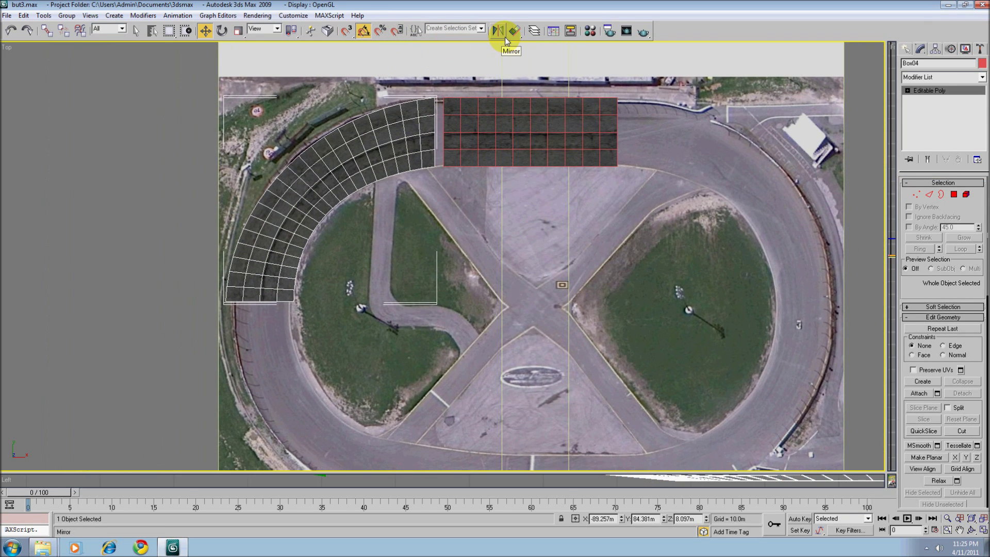
left_click(11, 30)
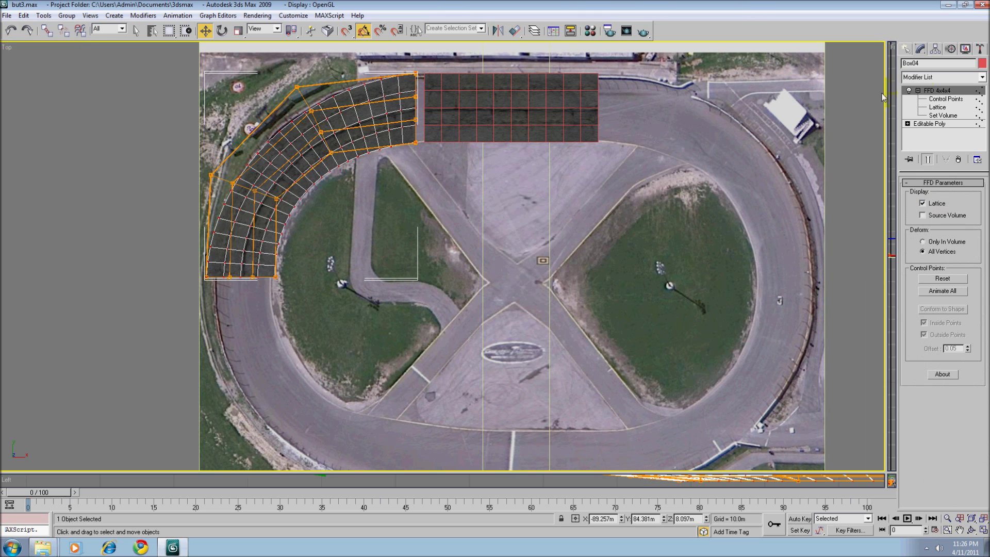
Lower the bottom row of FFD control points slightly.
left_click(941, 99)
middle_click_drag(319, 228, 316, 252)
scroll(315, 253, "up", 2)
left_click_drag(58, 289, 311, 350)
middle_click_drag(254, 341, 294, 294)
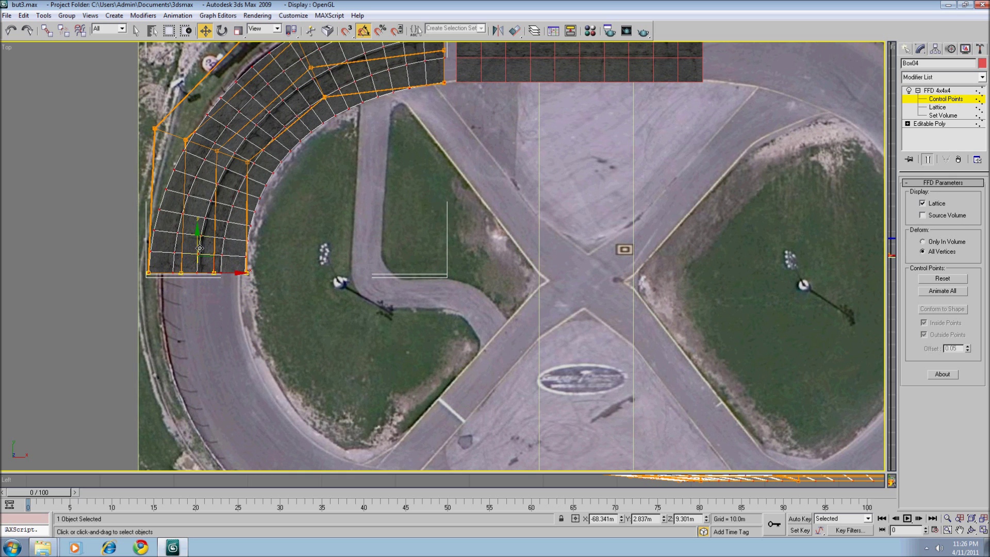
left_click_drag(200, 248, 201, 255)
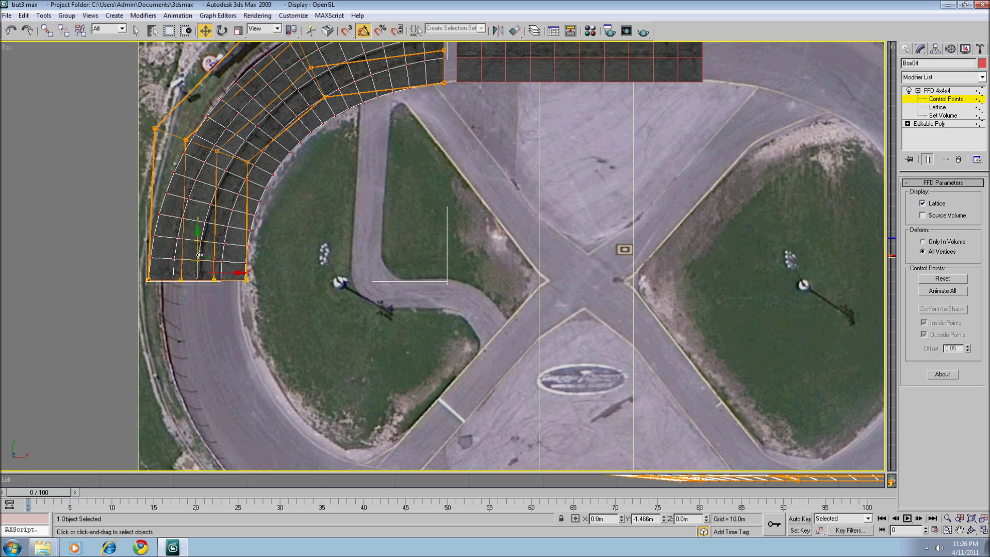
Push the right column of control points flush with the straight section.
middle_click_drag(321, 225, 279, 298)
left_click(422, 200)
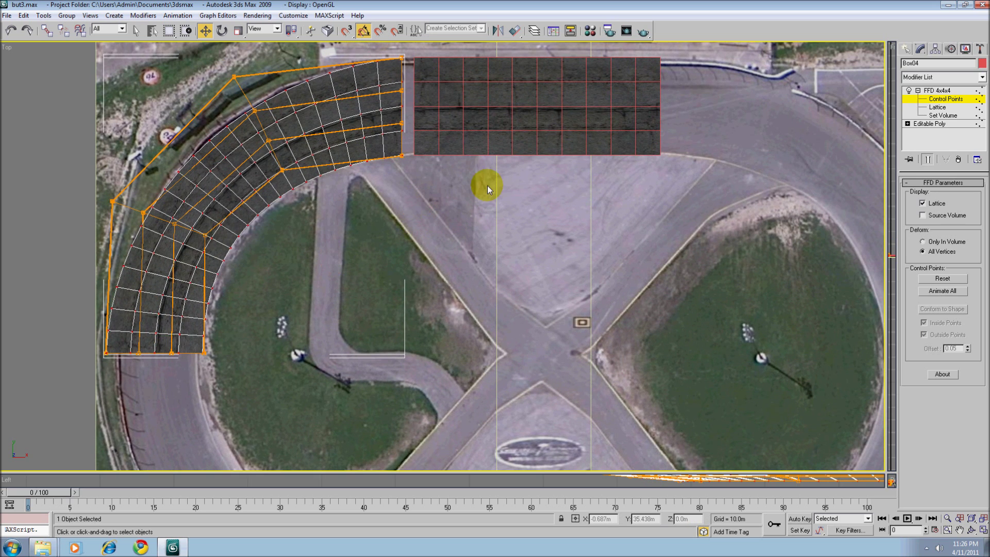
middle_click_drag(465, 174, 445, 226)
left_click_drag(443, 229, 326, 69)
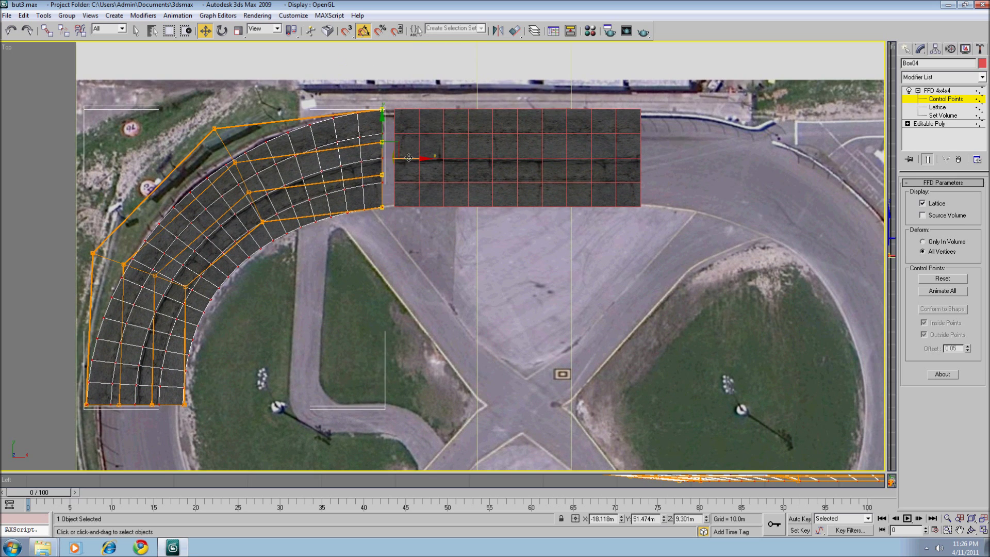
left_click_drag(409, 157, 421, 155)
scroll(404, 287, "down", 3)
middle_click_drag(404, 287, 396, 191)
Collapse the FFD deformation into Box04's editable poly.
right_click(952, 89)
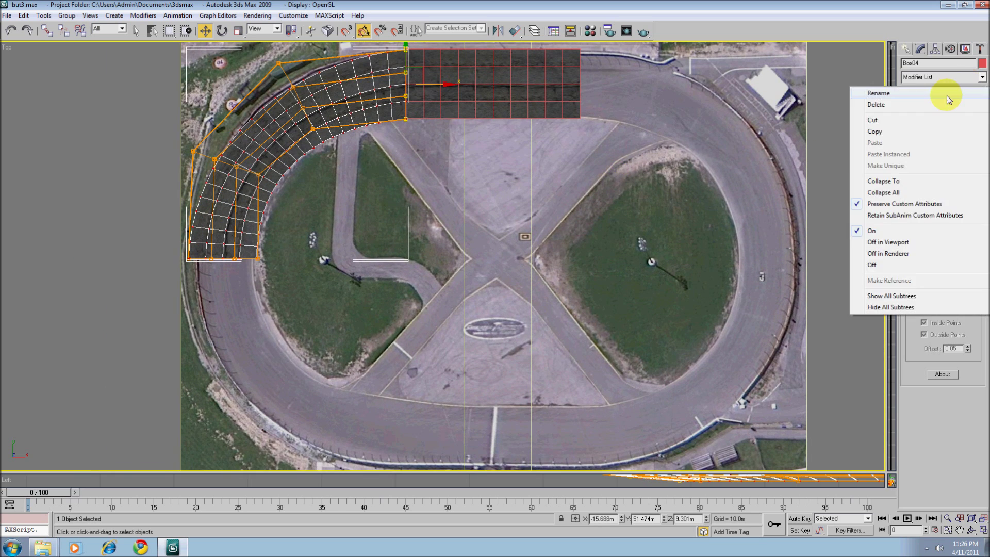
left_click(896, 181)
middle_click_drag(449, 220, 400, 229)
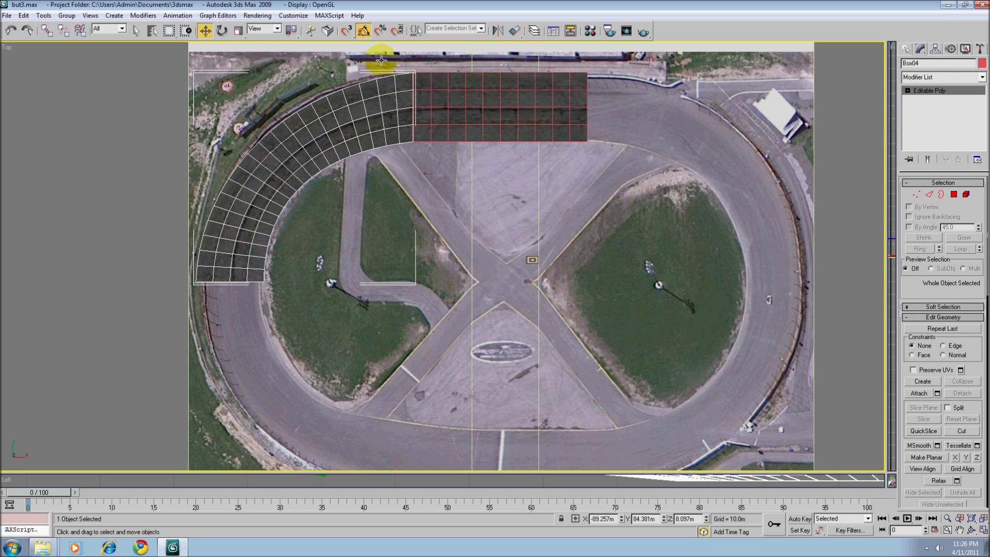
left_click(498, 31)
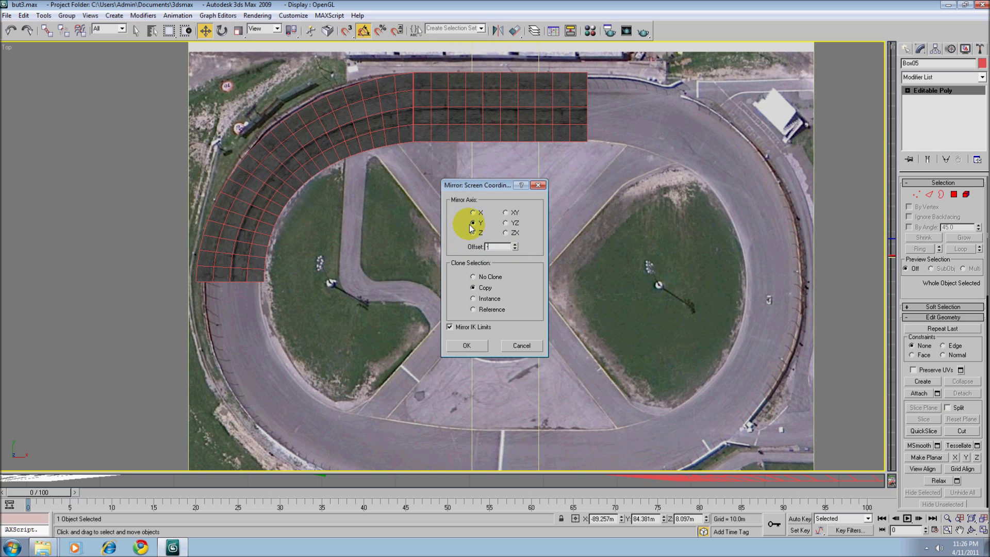
Mirror a copy of the arc on Y with a -165 offset, then nudge it onto the lower-left turn.
type("-165")
key("Return")
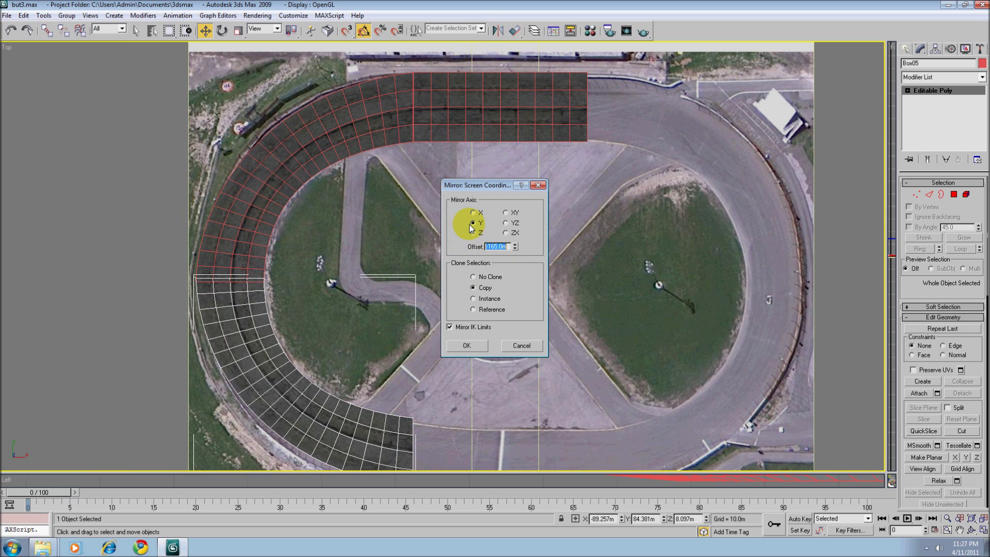
left_click(466, 346)
middle_click_drag(466, 343, 548, 305)
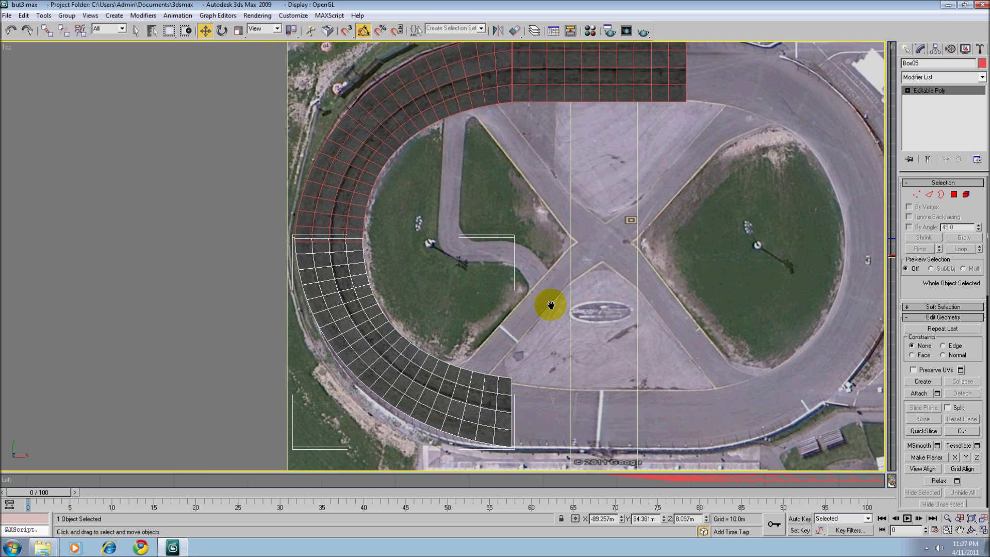
scroll(386, 242, "up", 3)
left_click_drag(298, 240, 298, 245)
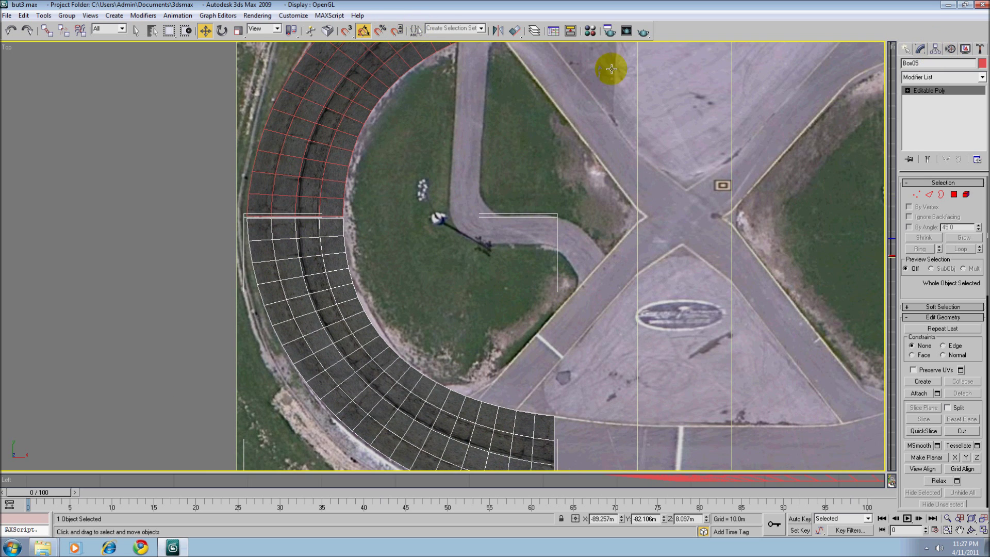
With 3D Snaps on, snap Box05's end vertex onto Box04's end, then turn snapping off.
left_click(349, 34)
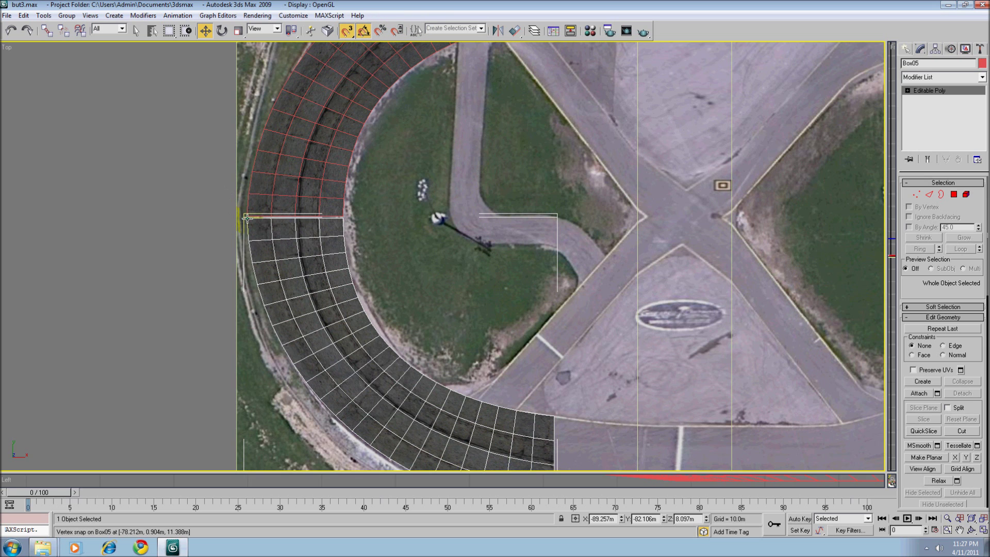
left_click_drag(247, 219, 249, 212)
middle_click_drag(541, 270, 464, 298)
scroll(470, 263, "down", 4)
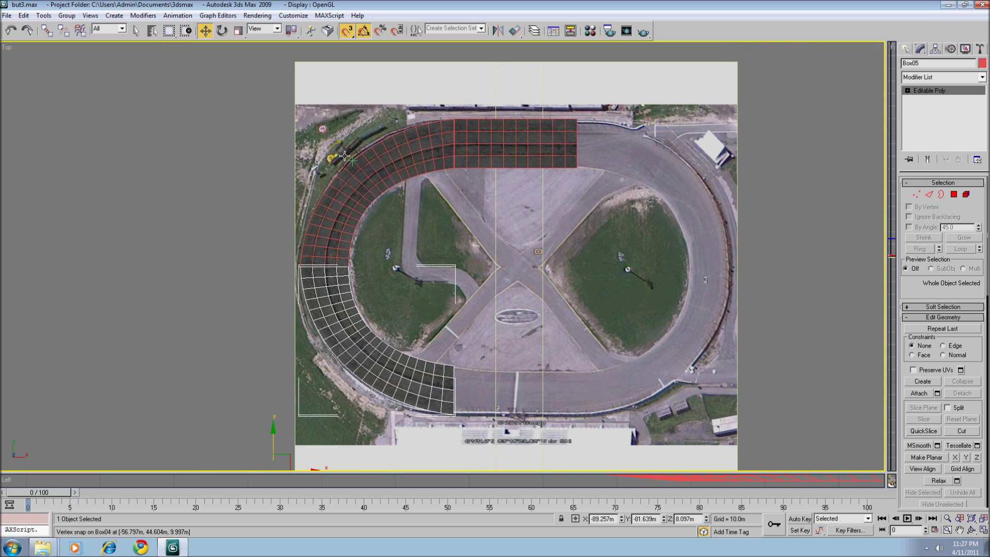
left_click(346, 31)
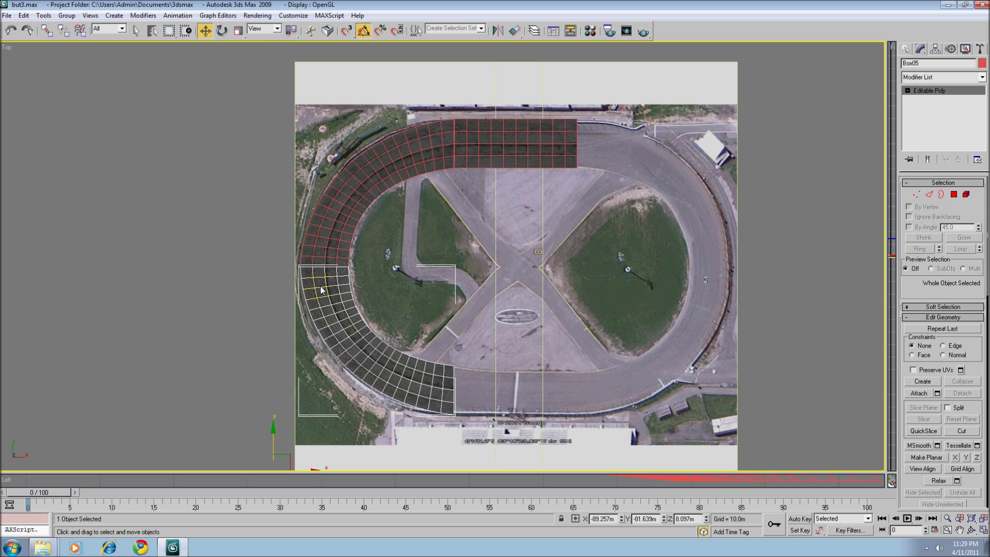
Convert the lower arc Box05 to an editable poly.
left_click(333, 252)
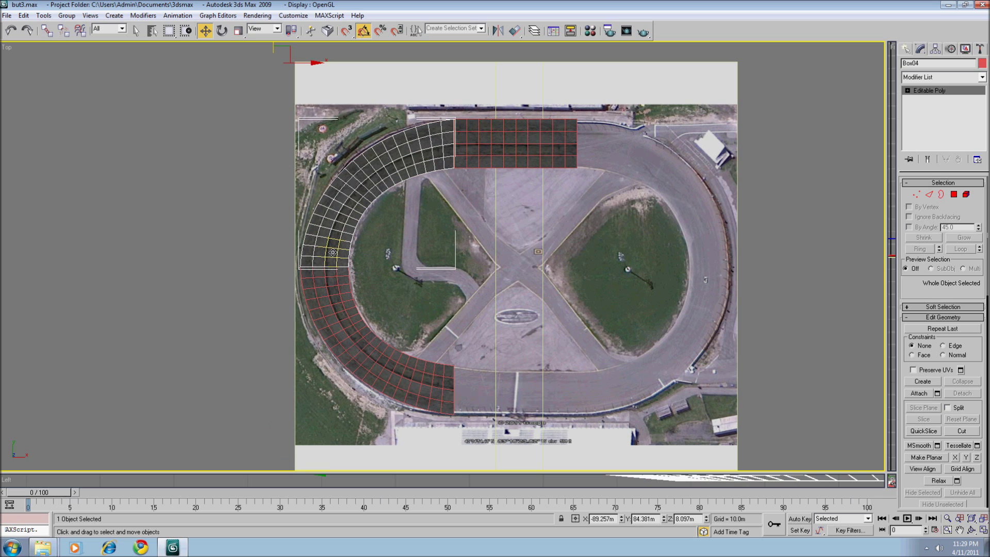
left_click(317, 314)
right_click(318, 315)
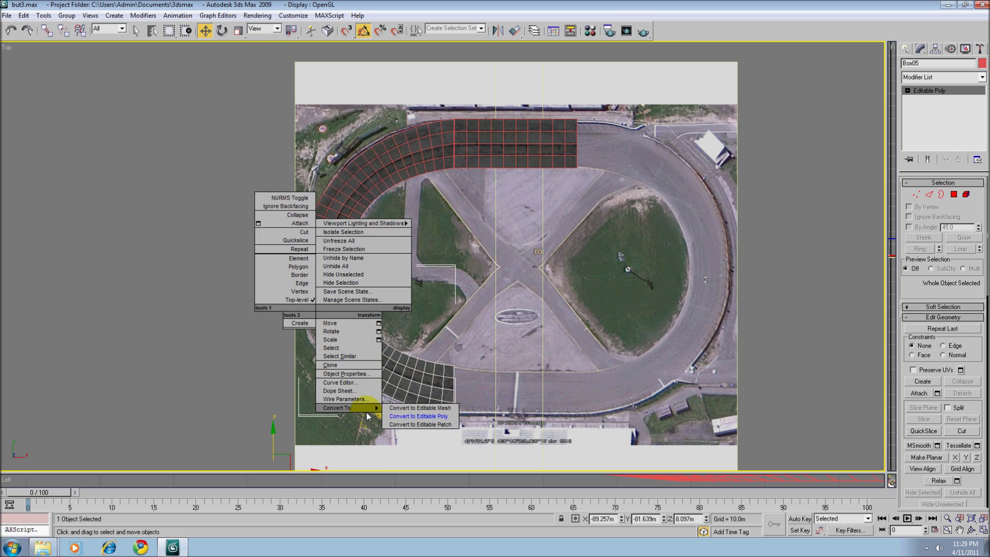
left_click(402, 419)
Attach Box05 to Box04 and weld the seam vertices from 77 down to 72.
left_click(332, 248)
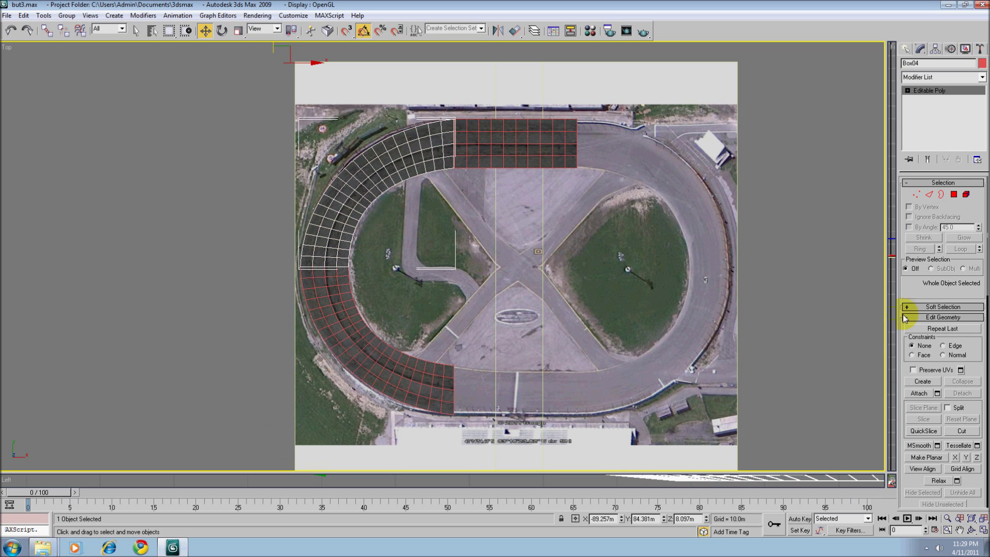
left_click(921, 394)
left_click(324, 330)
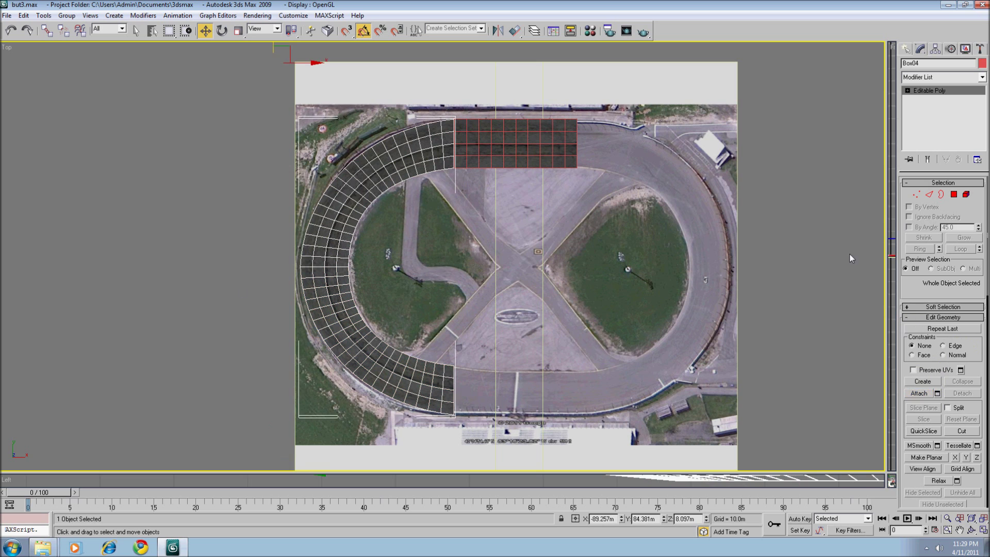
left_click(915, 195)
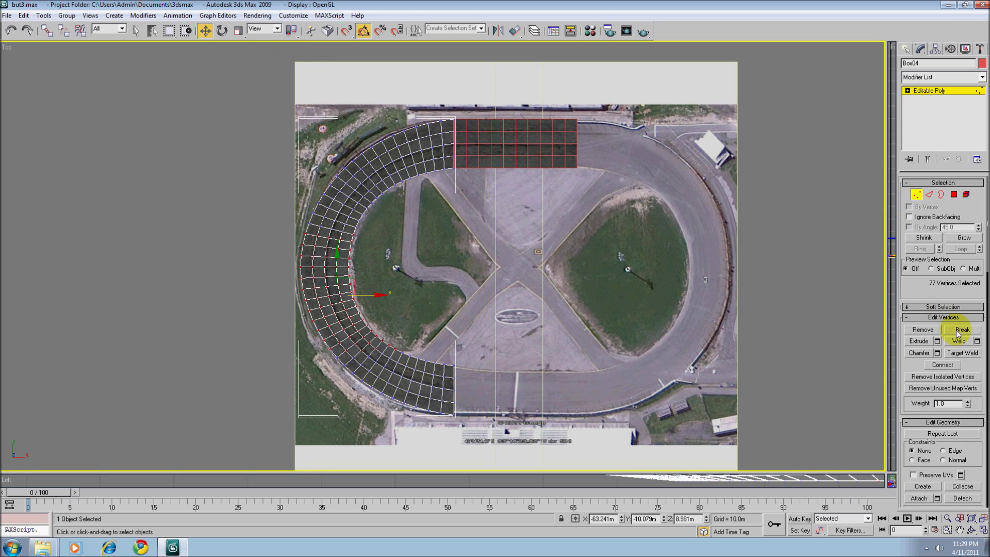
middle_click_drag(640, 322, 598, 297)
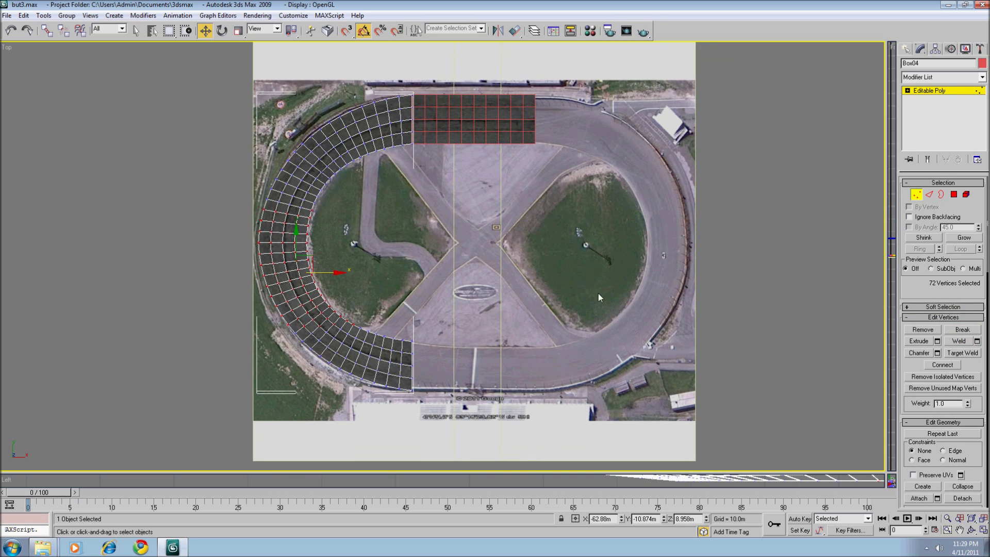
left_click(916, 195)
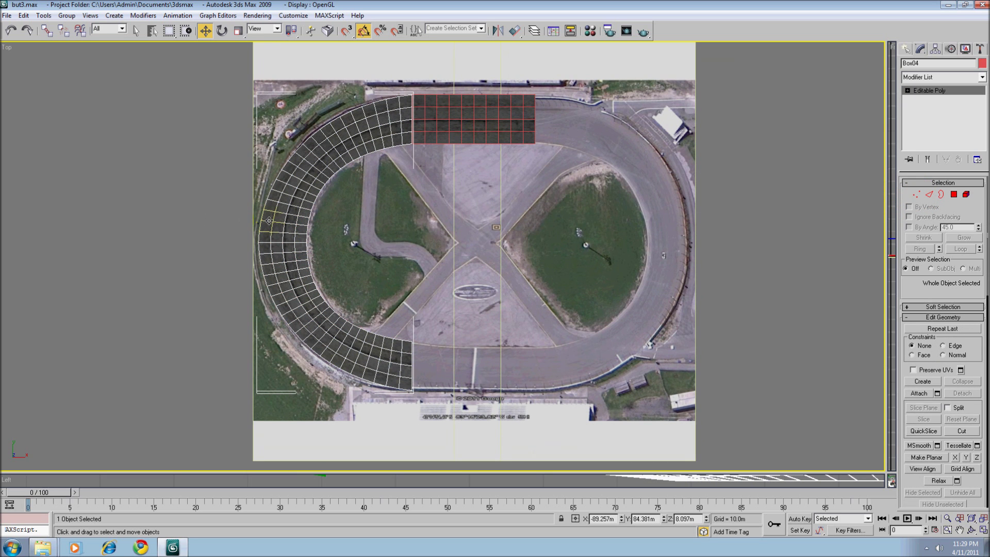
Vertex-snap the straight Box01's corner onto the curved mesh's corner, then turn 3D Snaps off.
middle_click_drag(453, 149, 471, 261)
scroll(471, 259, "up", 5)
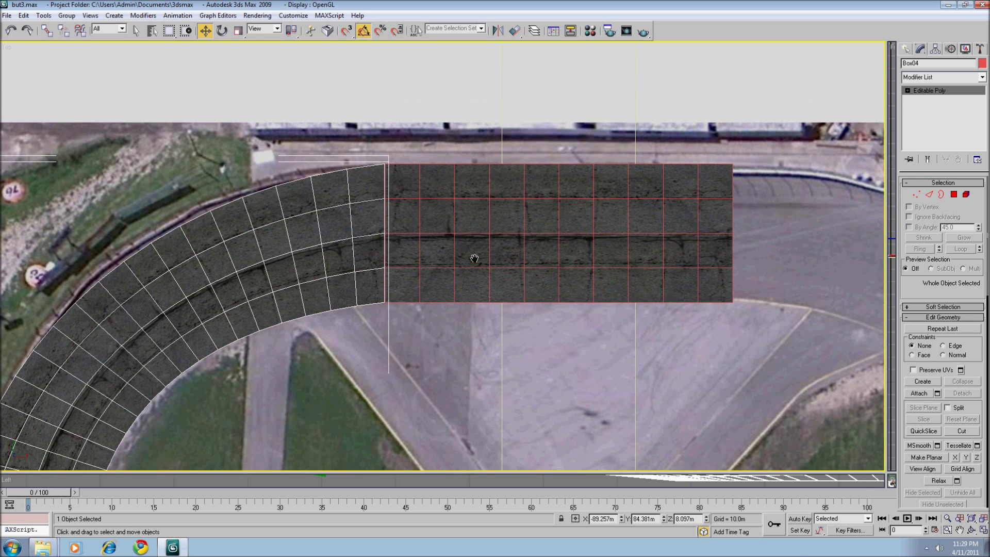
left_click(469, 250)
left_click_drag(582, 234, 598, 233)
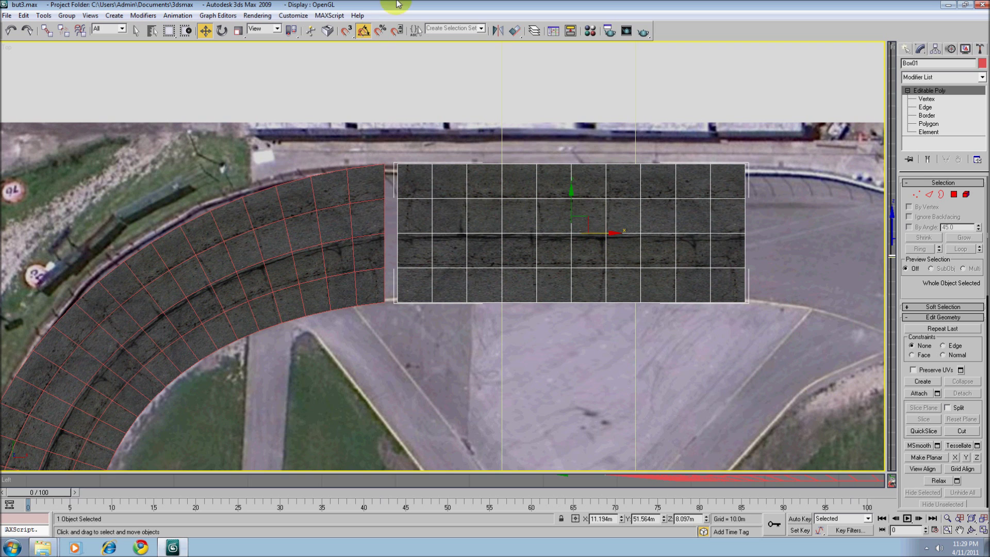
left_click(347, 31)
left_click_drag(398, 168, 391, 167)
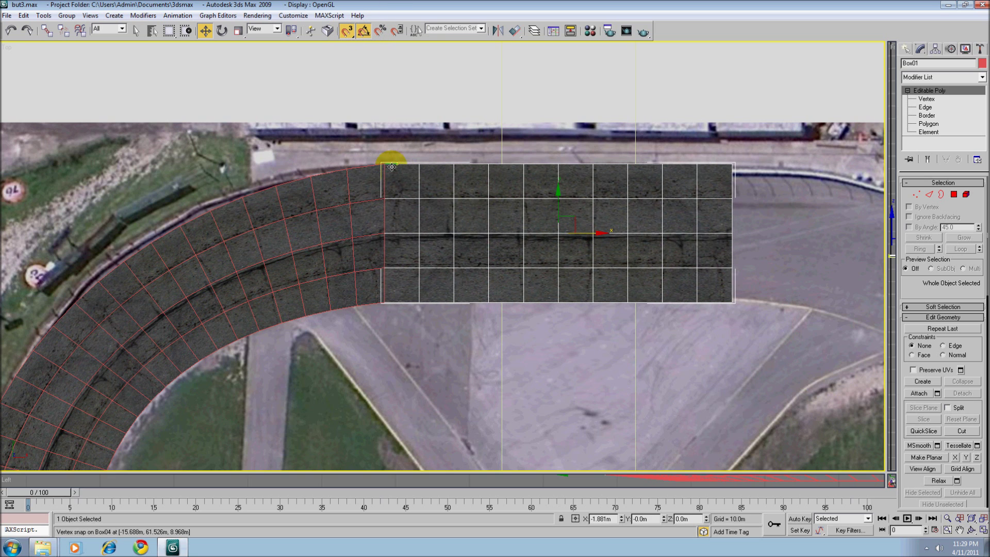
scroll(461, 269, "down", 6)
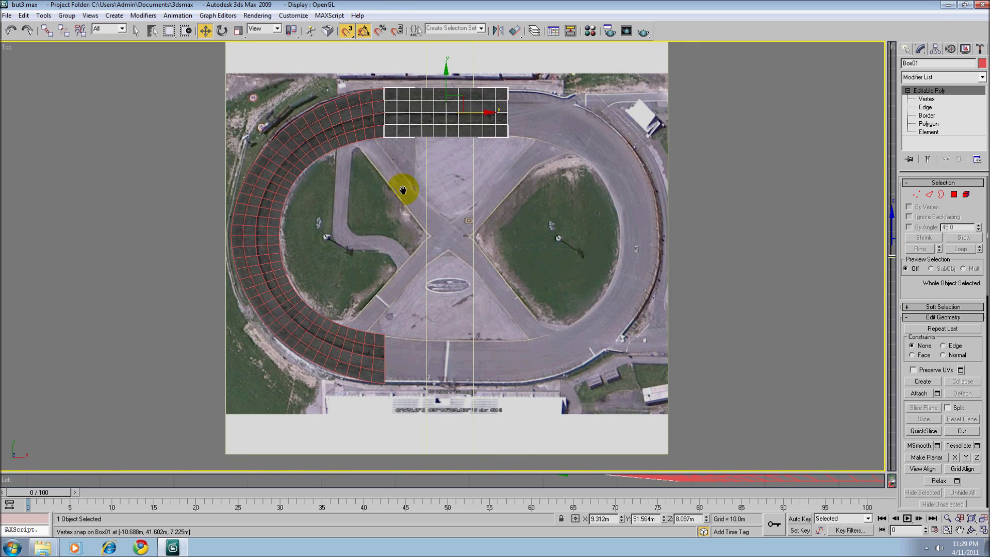
left_click(347, 31)
left_click(267, 191)
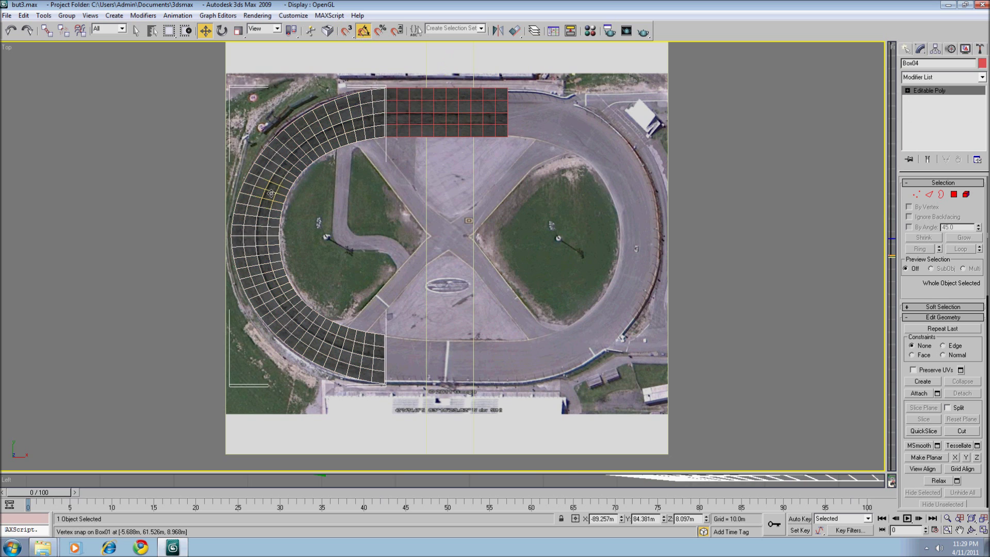
right_click(268, 190)
Clone the curved mesh as Box03, center its pivot, and rotate it 180° onto the right turn.
left_click(292, 243)
left_click(476, 311)
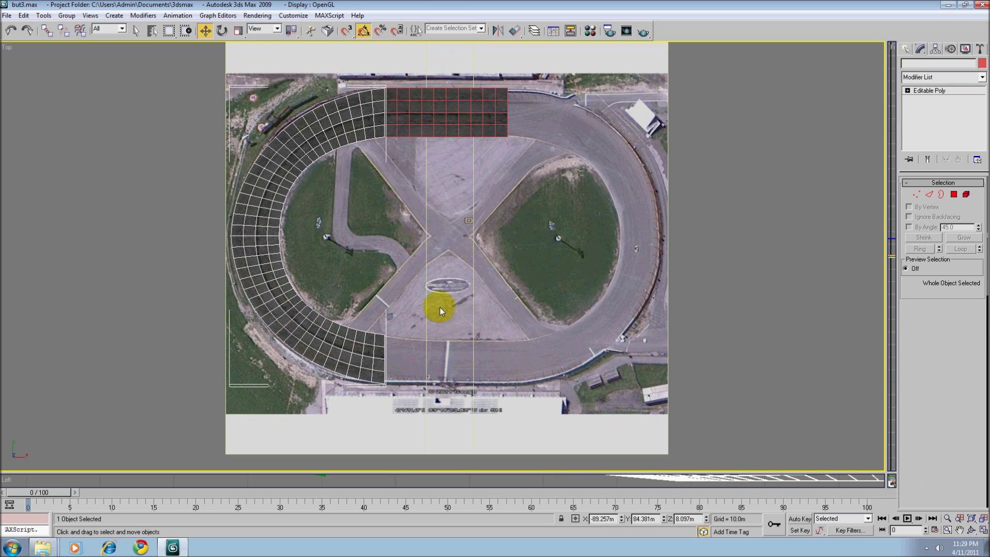
left_click(934, 49)
left_click(943, 114)
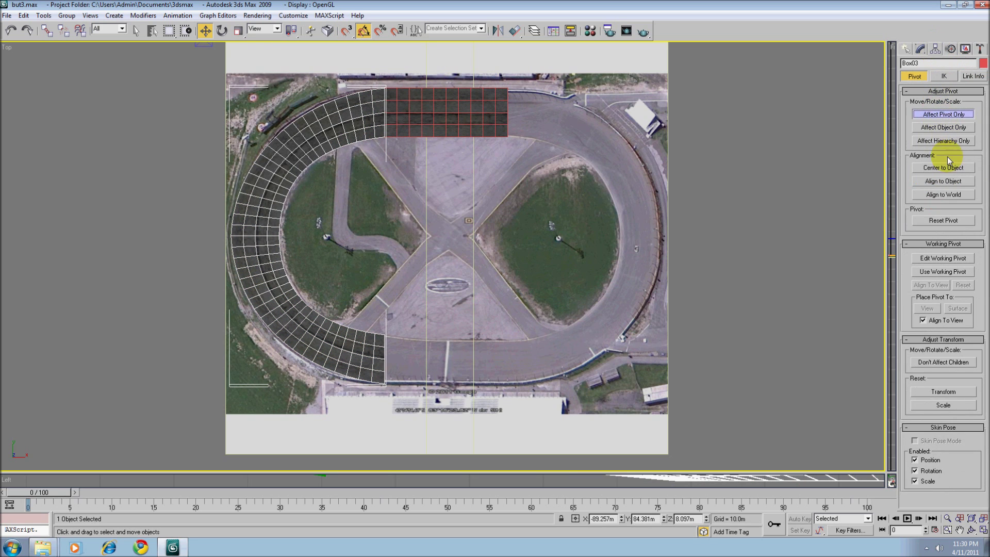
left_click(943, 168)
left_click(921, 51)
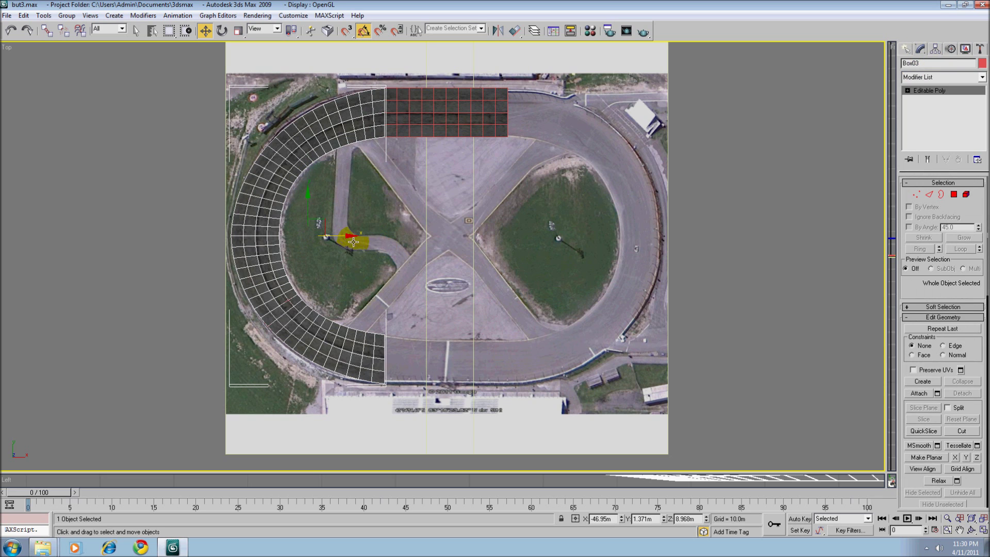
left_click_drag(343, 235, 558, 235)
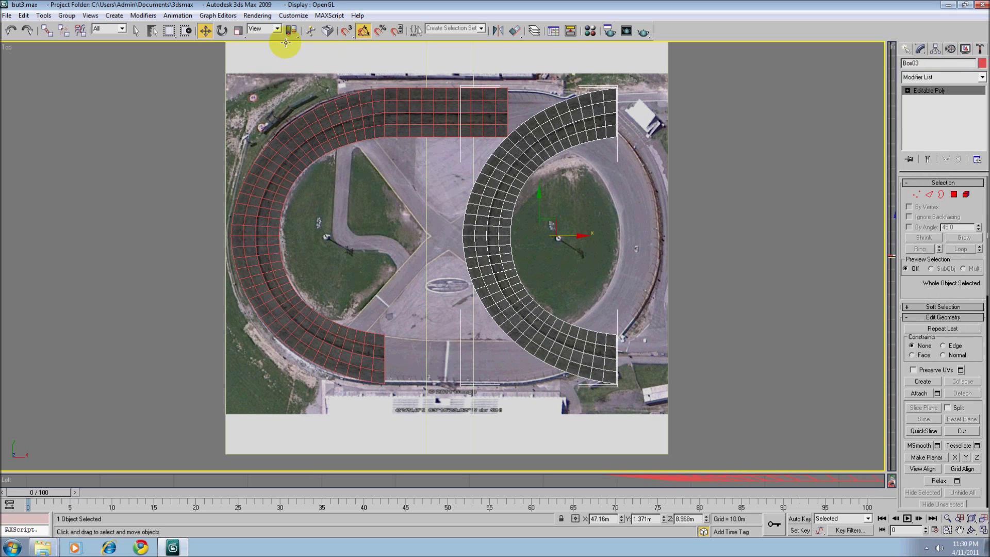
left_click(221, 31)
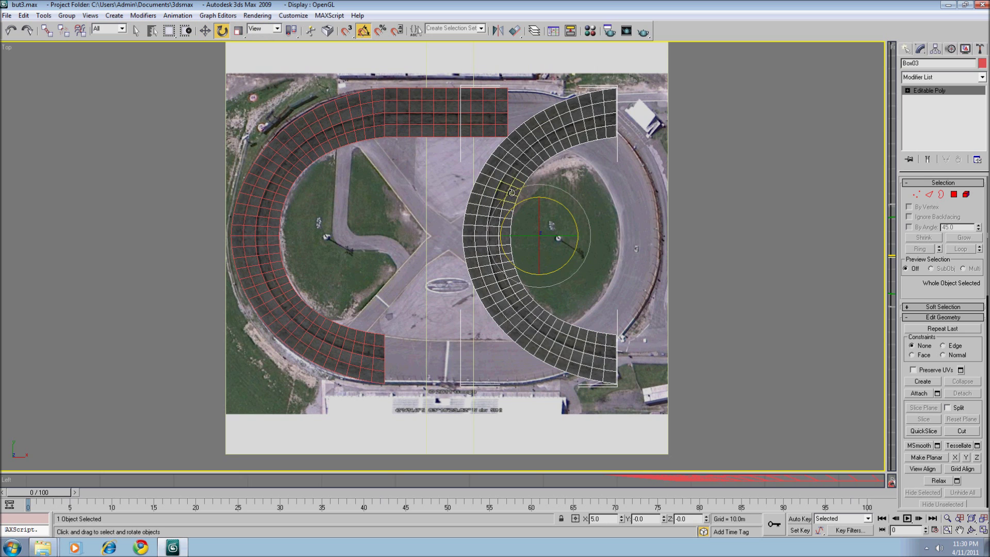
left_click_drag(511, 192, 454, 270)
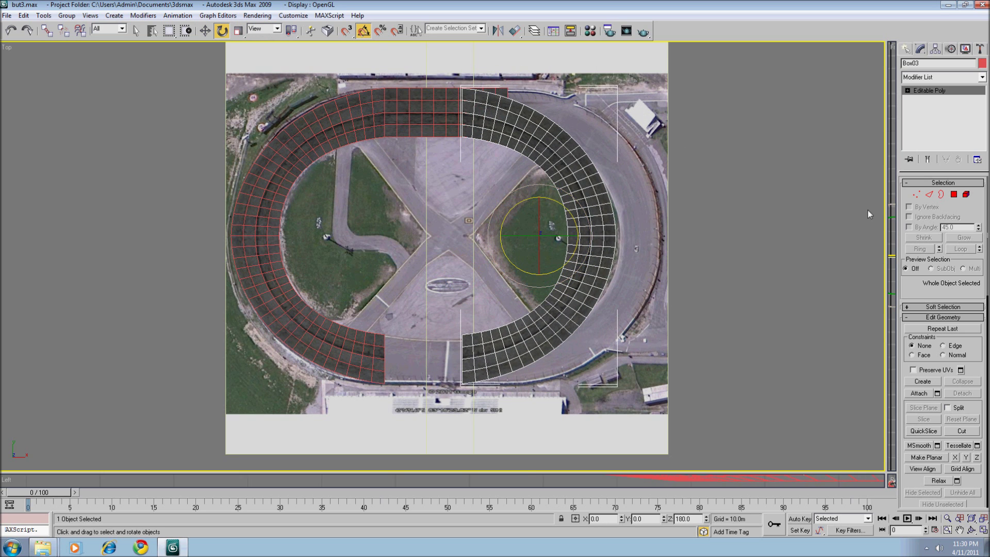
Snap Box03's end vertices onto the top straight's end with 3D Snaps, then turn snapping off.
left_click(916, 193)
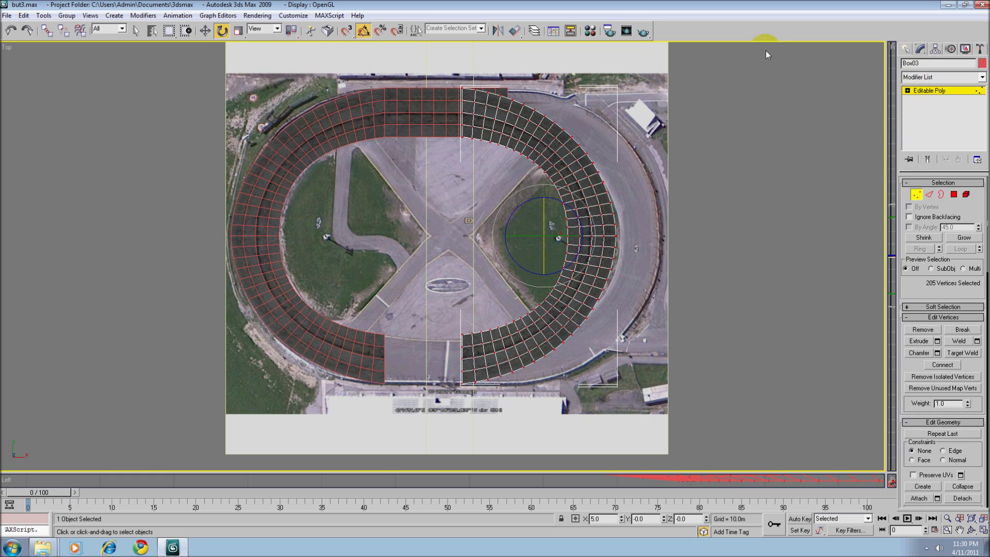
left_click(205, 30)
left_click(347, 30)
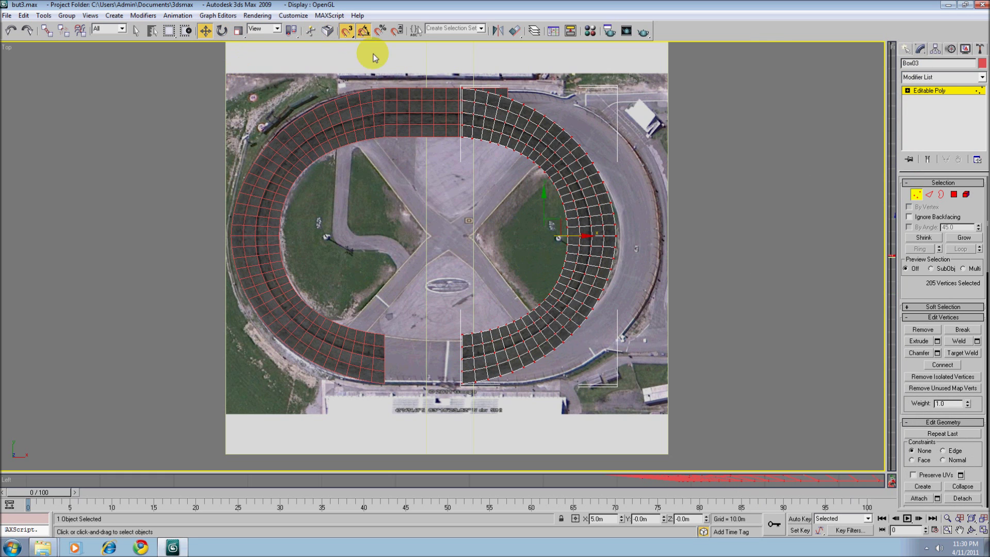
scroll(342, 232, "up", 6)
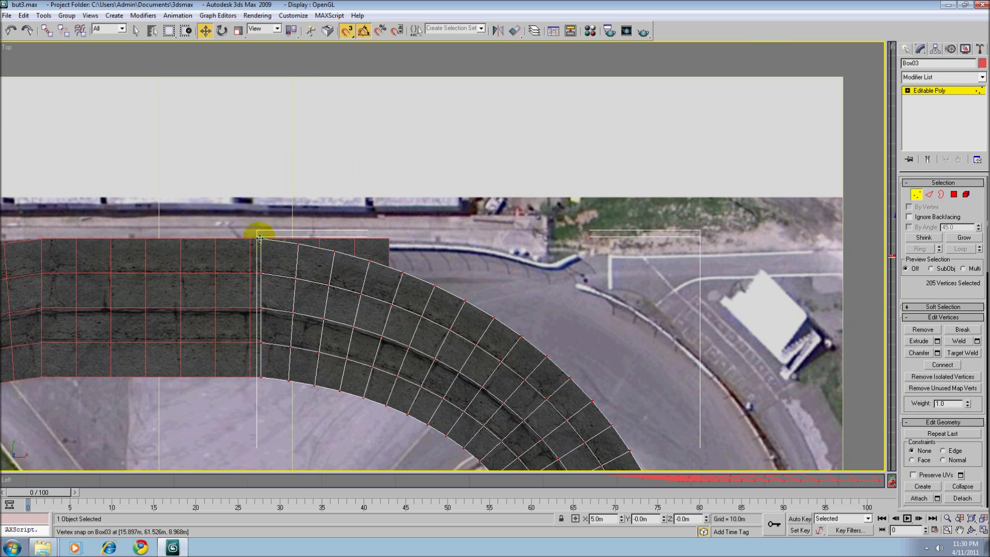
left_click_drag(260, 238, 390, 238)
scroll(447, 254, "down", 2)
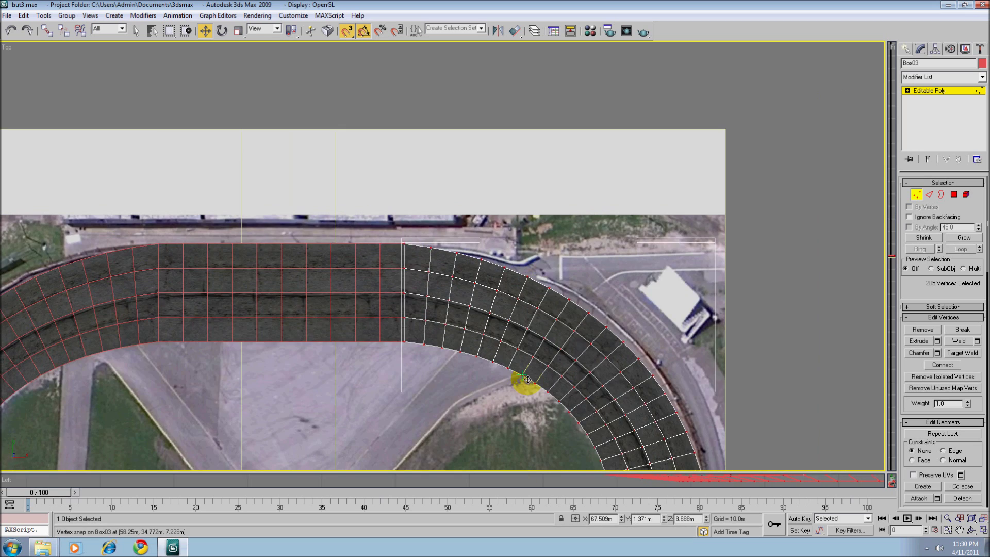
scroll(527, 379, "down", 2)
middle_click_drag(527, 379, 551, 174)
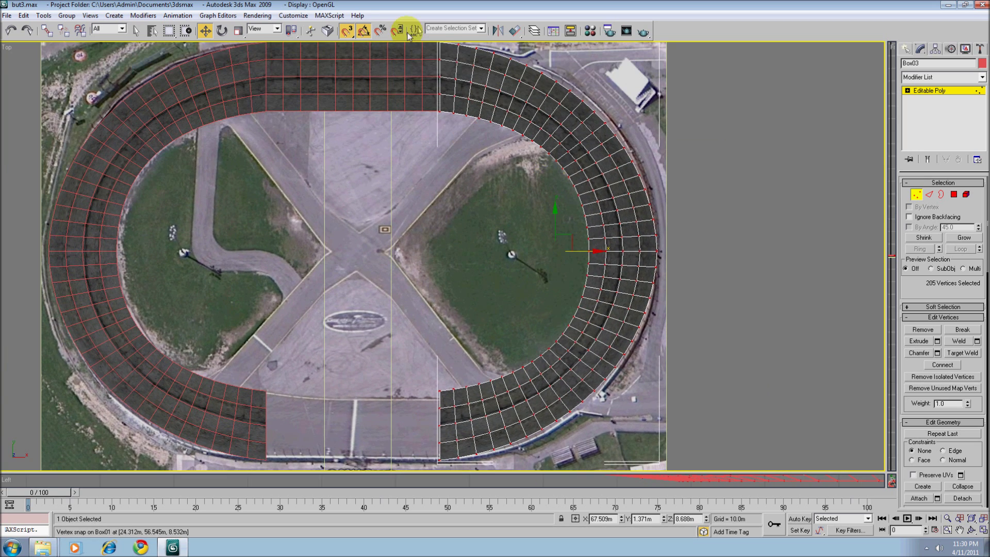
left_click(348, 30)
scroll(392, 176, "down", 3)
Convert the top straight Box01 to an editable poly.
left_click(916, 194)
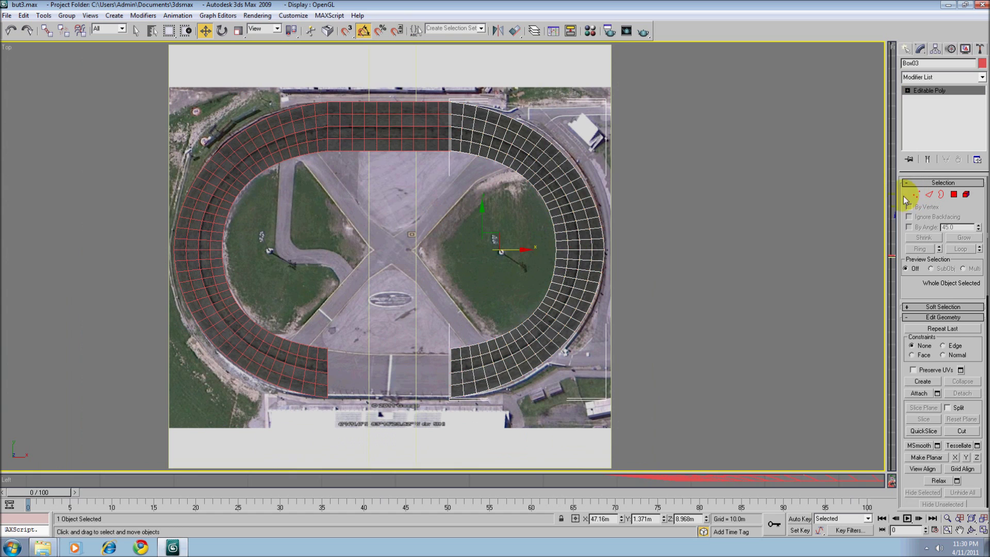
left_click(354, 129)
right_click(354, 129)
mouse_move(387, 225)
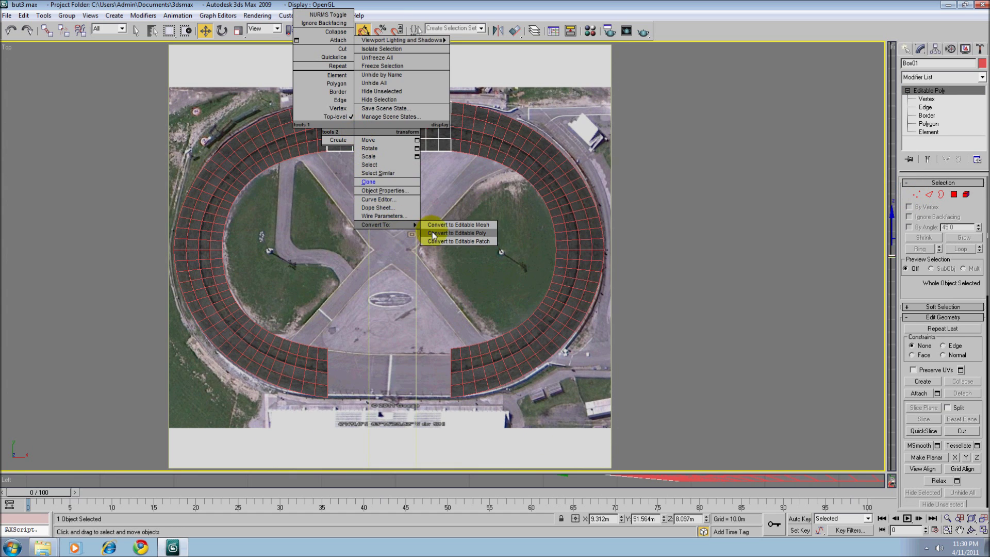
left_click(454, 233)
Clone Box01 as Box05 and move it down into the track centre.
right_click(388, 133)
left_click(402, 186)
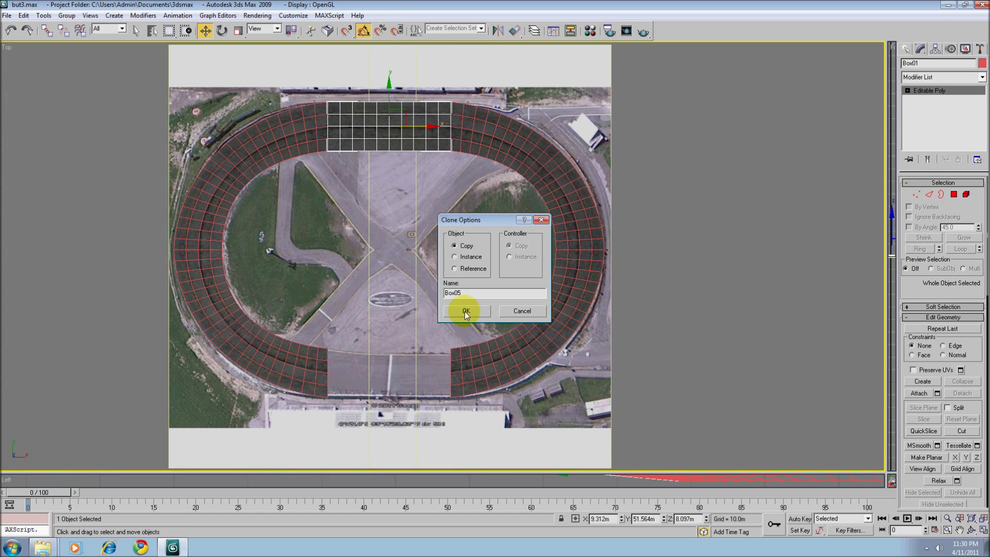
left_click(466, 311)
left_click_drag(377, 112, 377, 274)
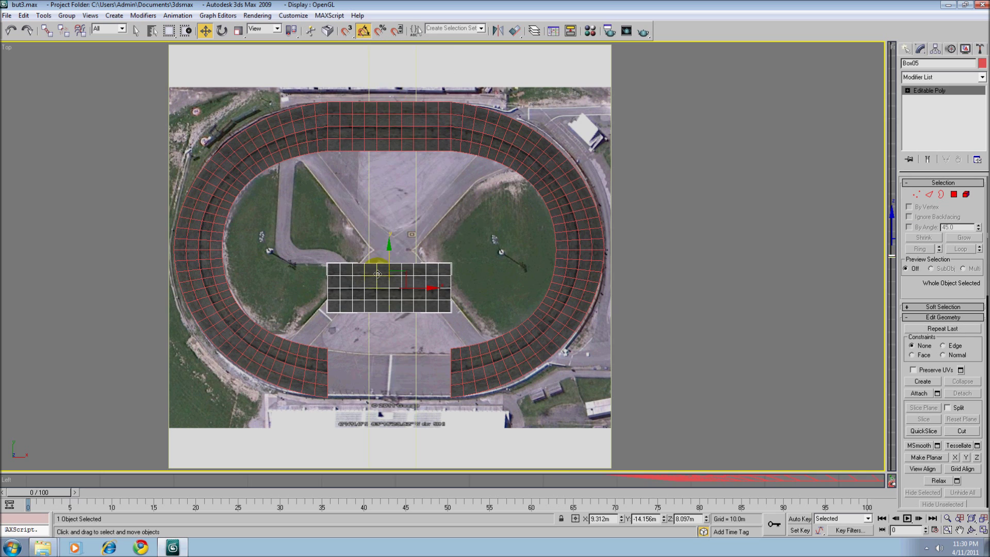
left_click(221, 31)
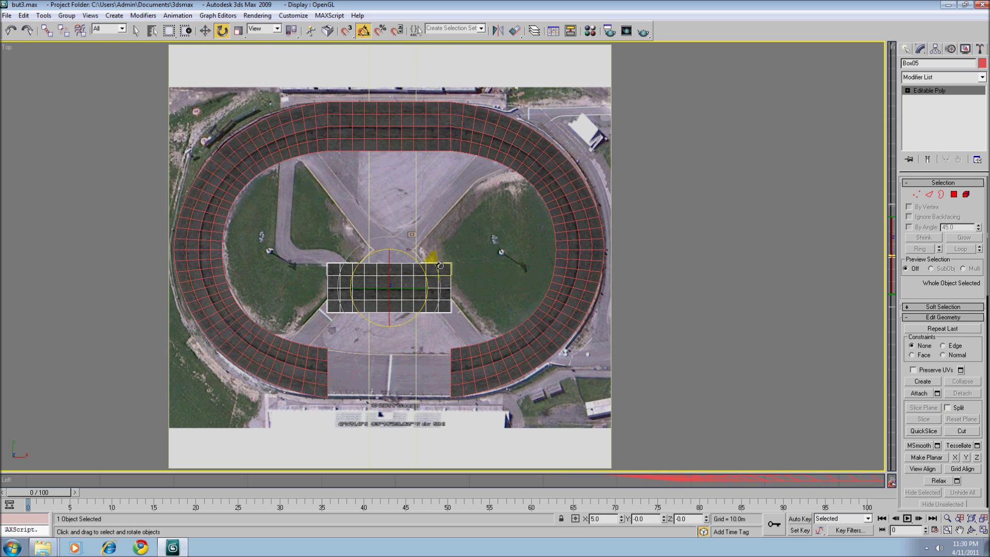
left_click_drag(438, 266, 442, 364)
left_click(205, 31)
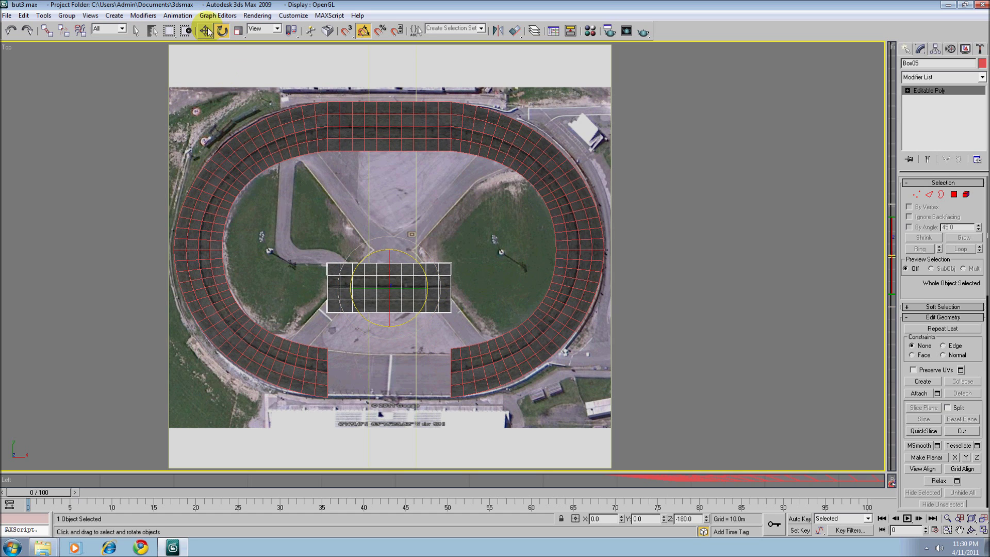
Snap all of Box05's vertices into the oval's bottom gap.
left_click(916, 195)
left_click_drag(253, 227, 549, 388)
middle_click_drag(551, 389, 533, 258)
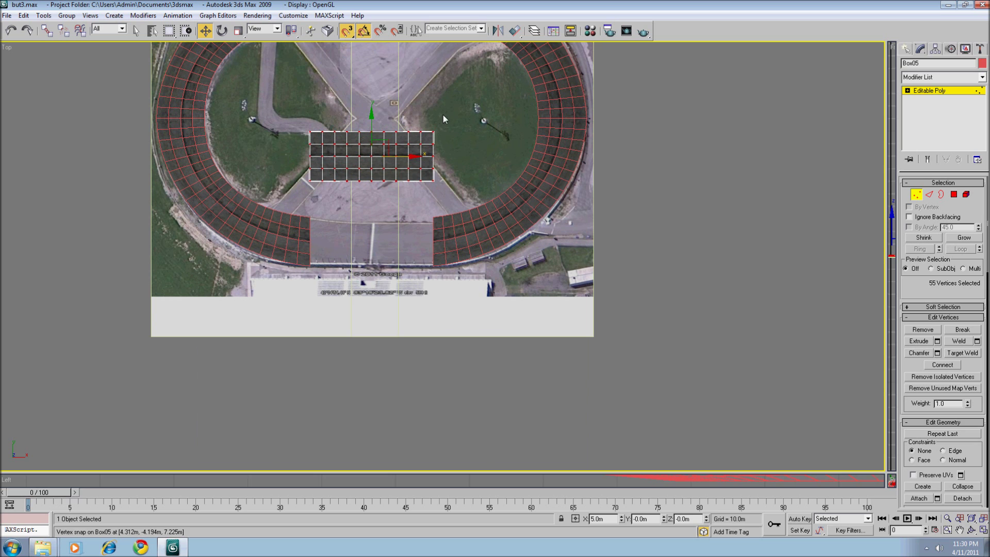
left_click_drag(438, 133, 434, 220)
middle_click_drag(434, 220, 447, 300)
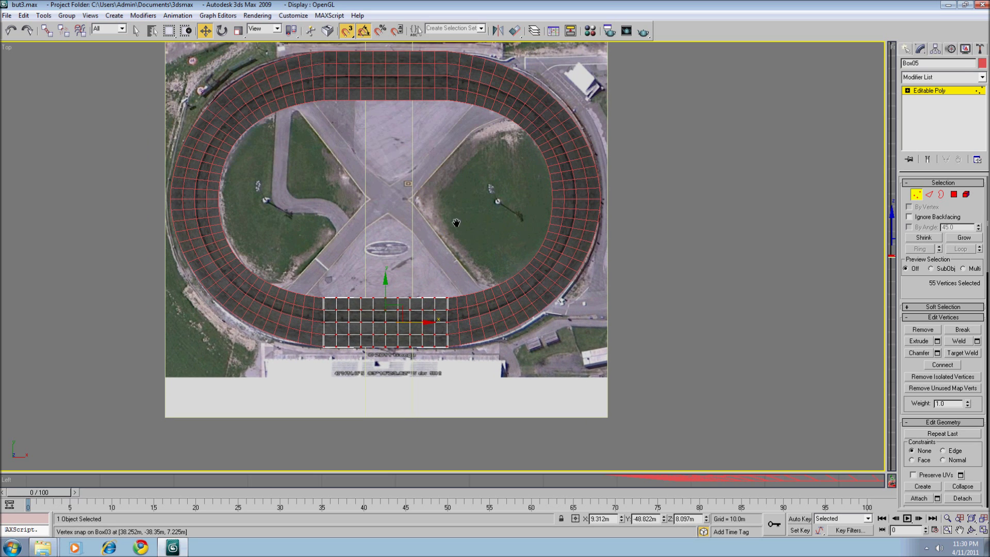
left_click(361, 69)
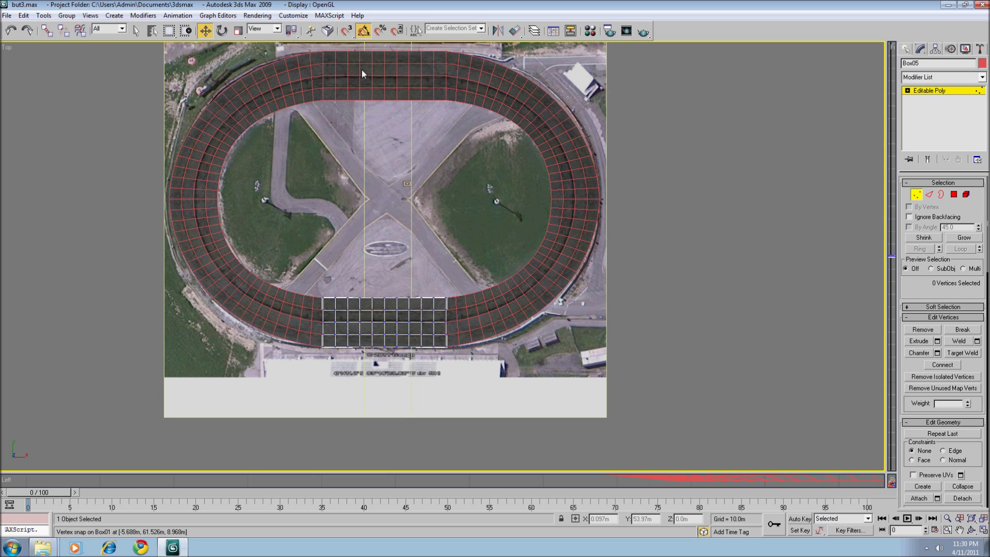
left_click(920, 201)
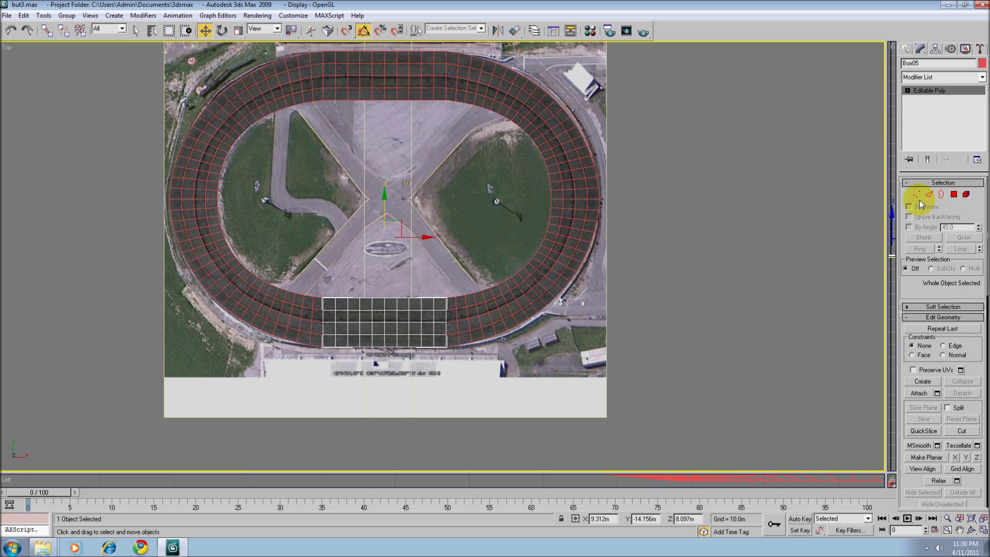
Attach the right turn, top straight and left turn to Box05.
left_click(529, 305)
left_click(385, 76)
left_click(282, 81)
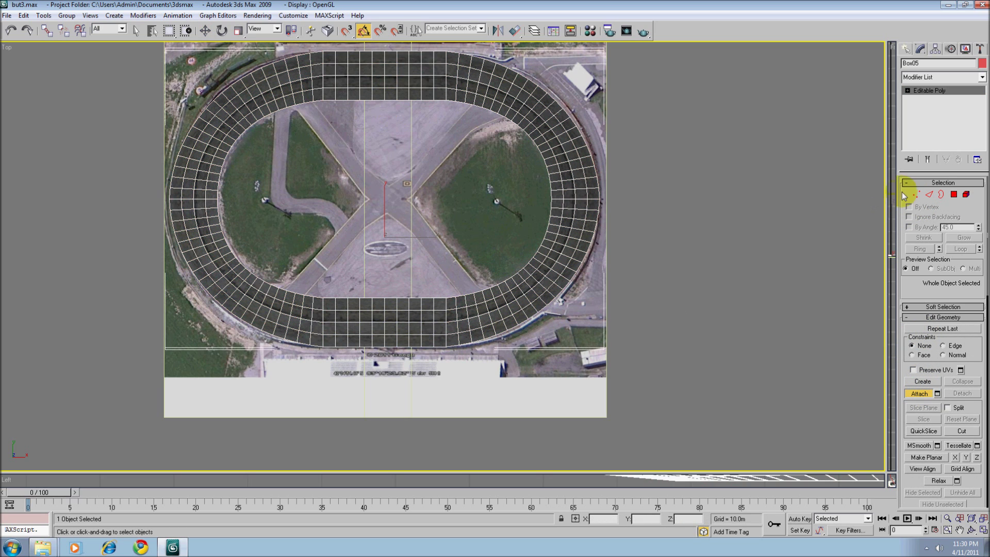
Weld all 520 track vertices down to 500 and enlarge the Perspective viewport.
left_click(916, 195)
middle_click_drag(488, 243, 489, 303)
scroll(489, 303, "down", 3)
left_click_drag(195, 127, 707, 420)
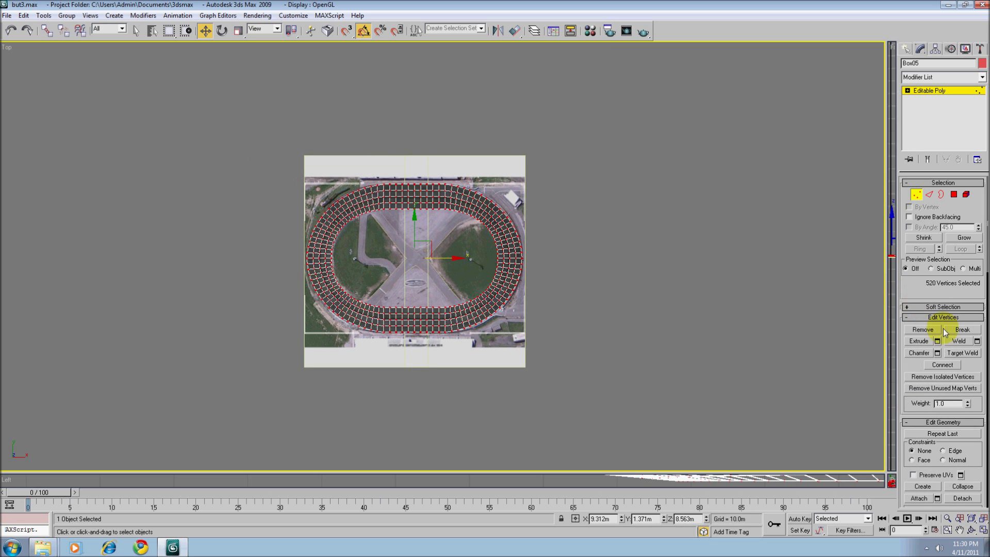
left_click(957, 341)
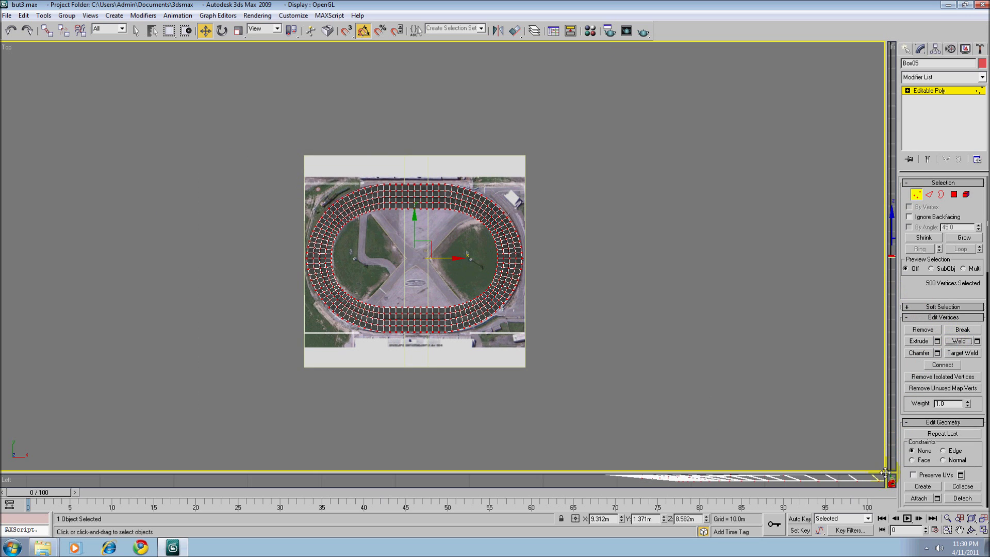
left_click_drag(885, 472, 21, 56)
left_click(438, 262)
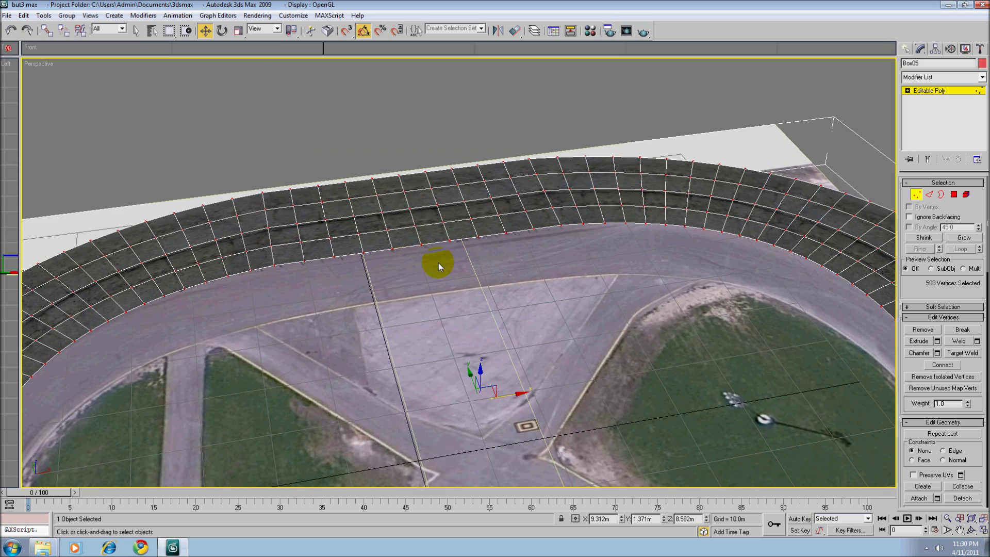
key("z")
left_click(972, 530)
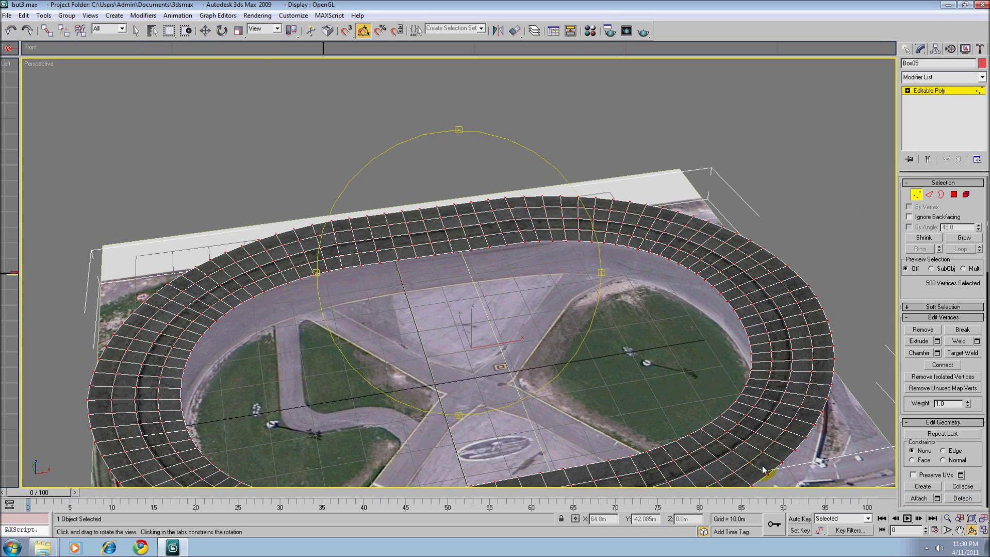
left_click_drag(552, 332, 608, 305)
middle_click_drag(750, 261, 527, 291)
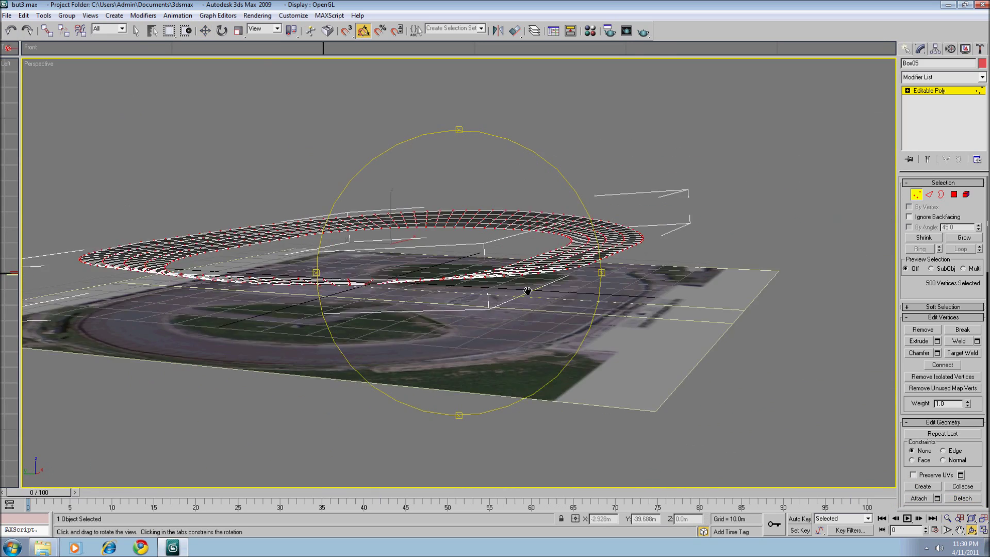
scroll(493, 297, "up", 4)
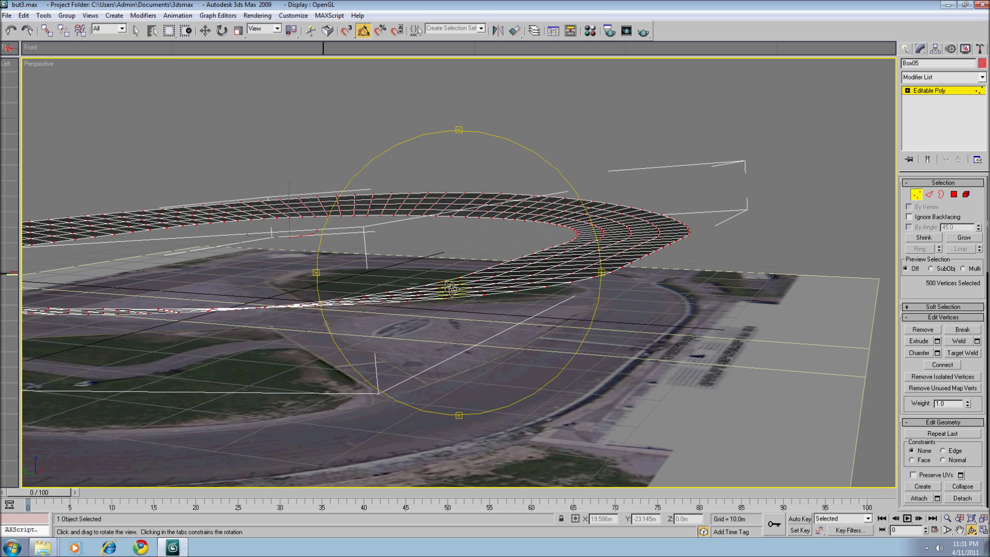
left_click_drag(451, 288, 394, 284)
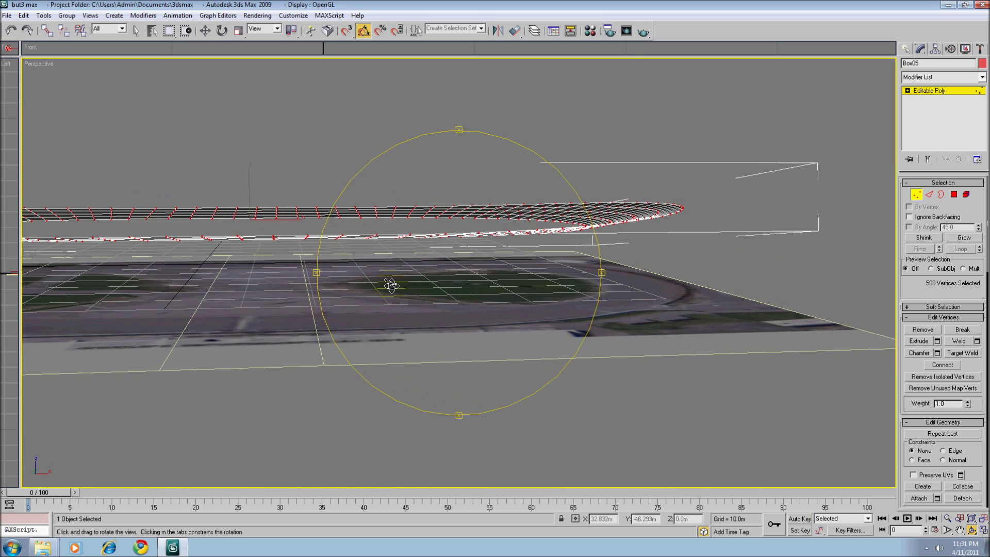
middle_click_drag(442, 265, 498, 285)
left_click_drag(498, 284, 372, 287)
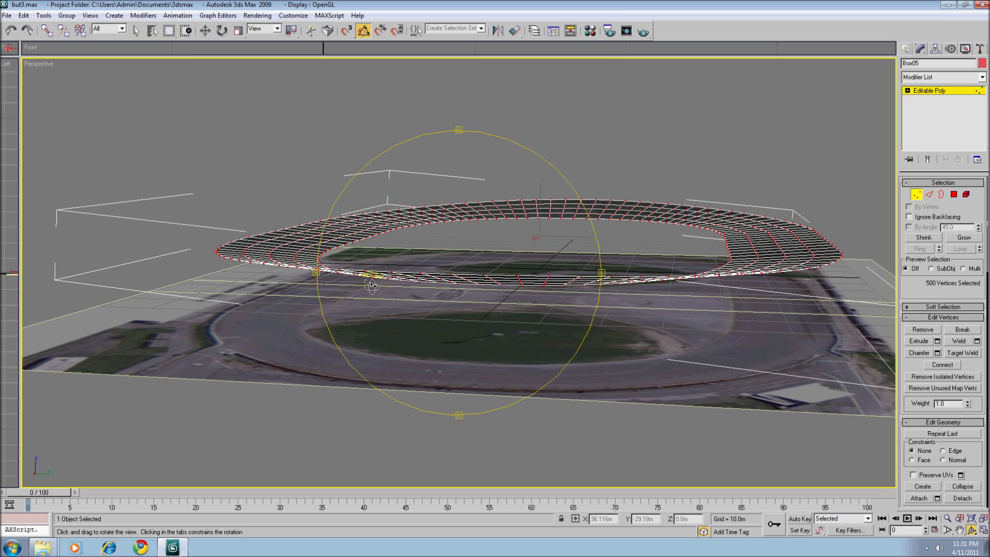
middle_click_drag(566, 277, 383, 305)
scroll(384, 305, "up", 3)
left_click_drag(417, 296, 461, 305)
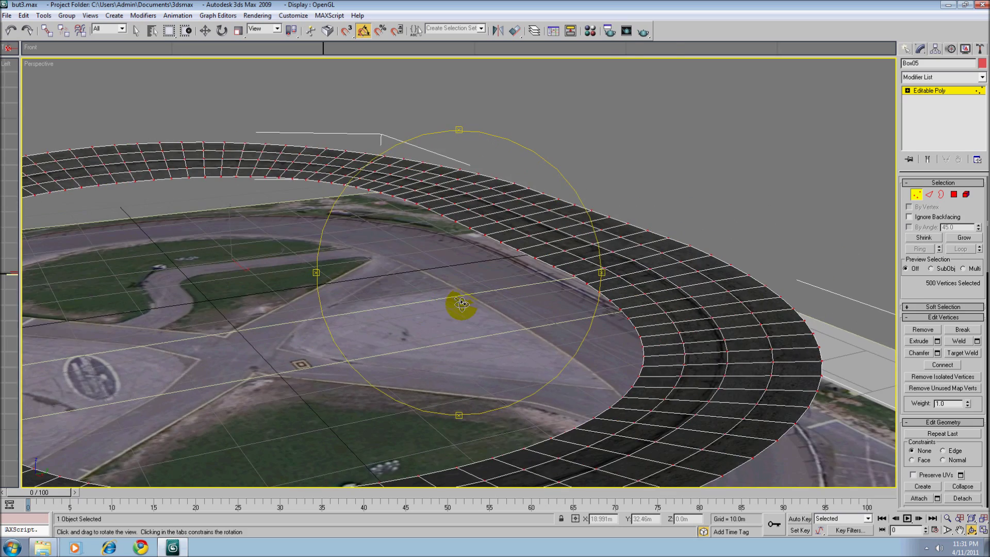
scroll(462, 305, "down", 3)
middle_click_drag(462, 304, 539, 294)
left_click_drag(441, 298, 428, 279)
left_click_drag(575, 268, 451, 298)
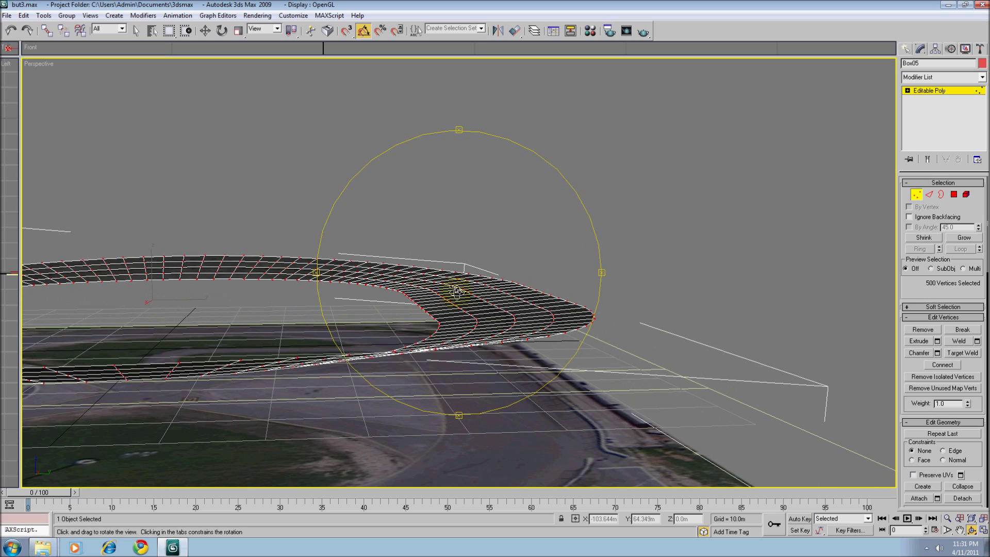